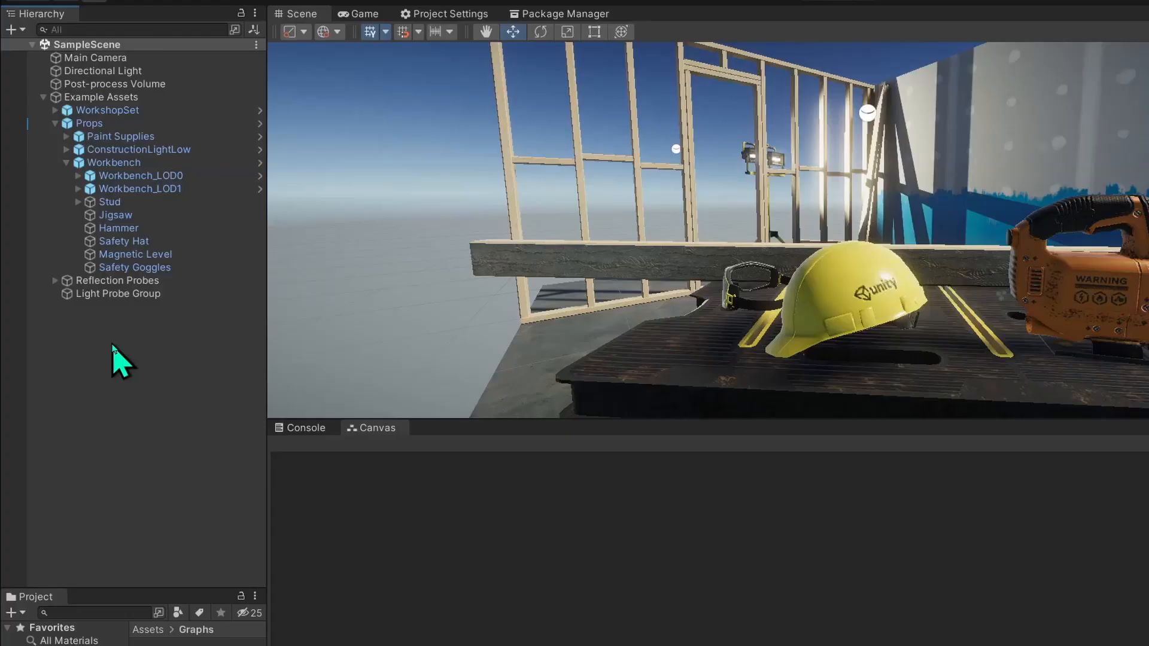
# Step: Create an empty game object at the scene root and name it DestroyHat
pyautogui.rightClick(112, 344)
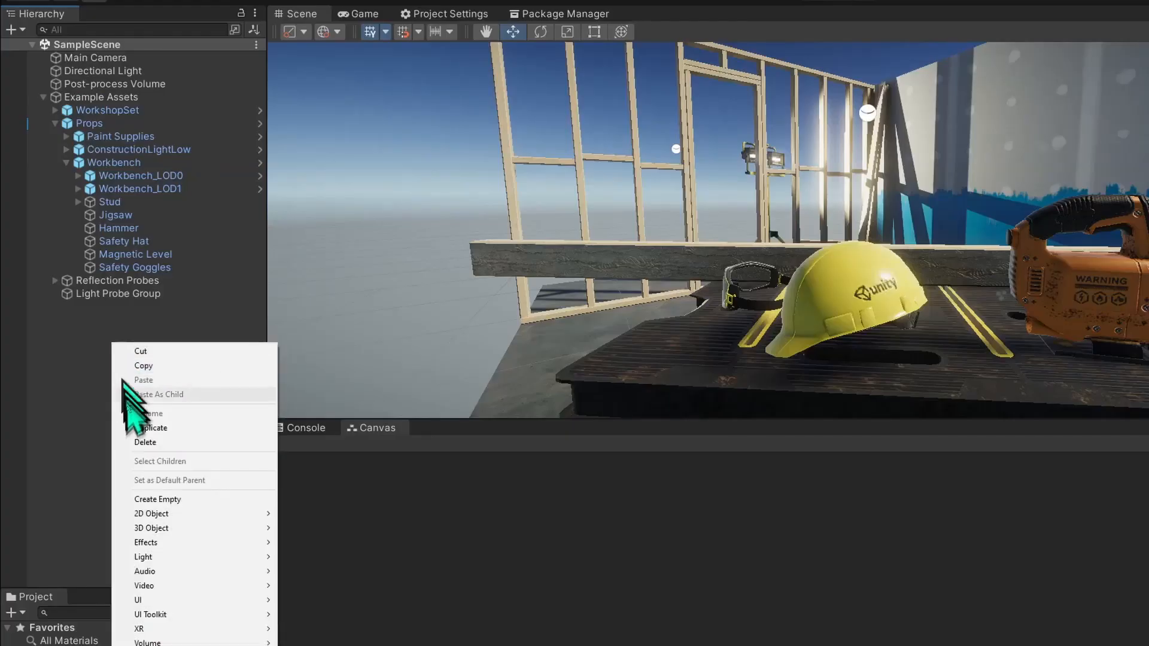
pyautogui.click(165, 499)
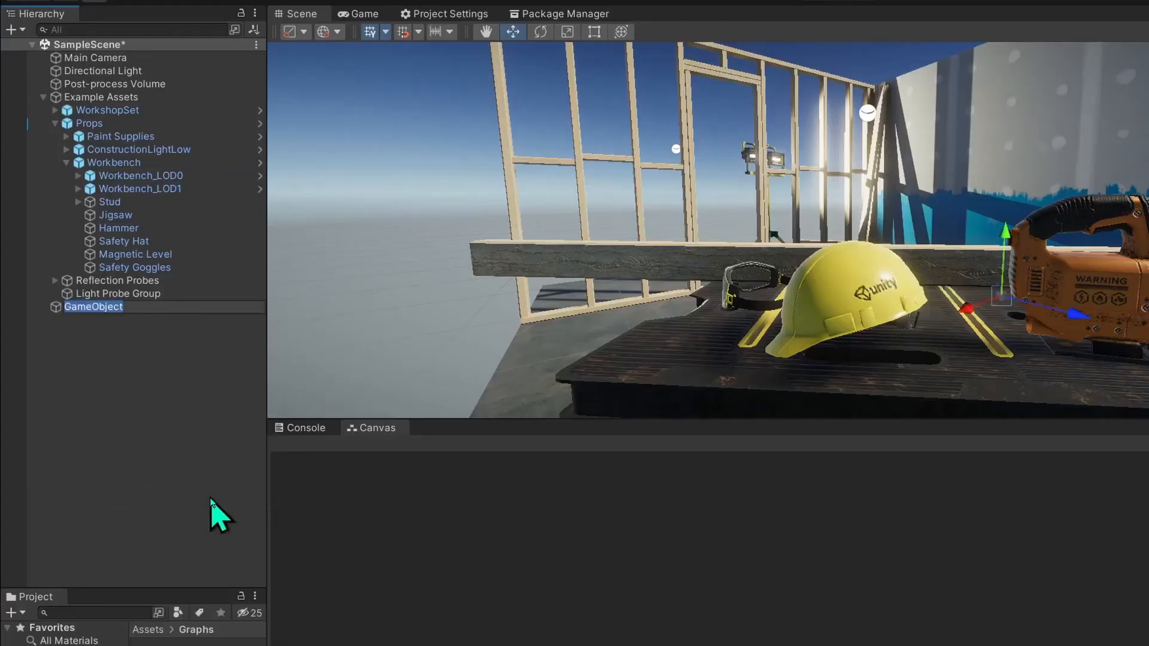
pyautogui.write('Destroy')
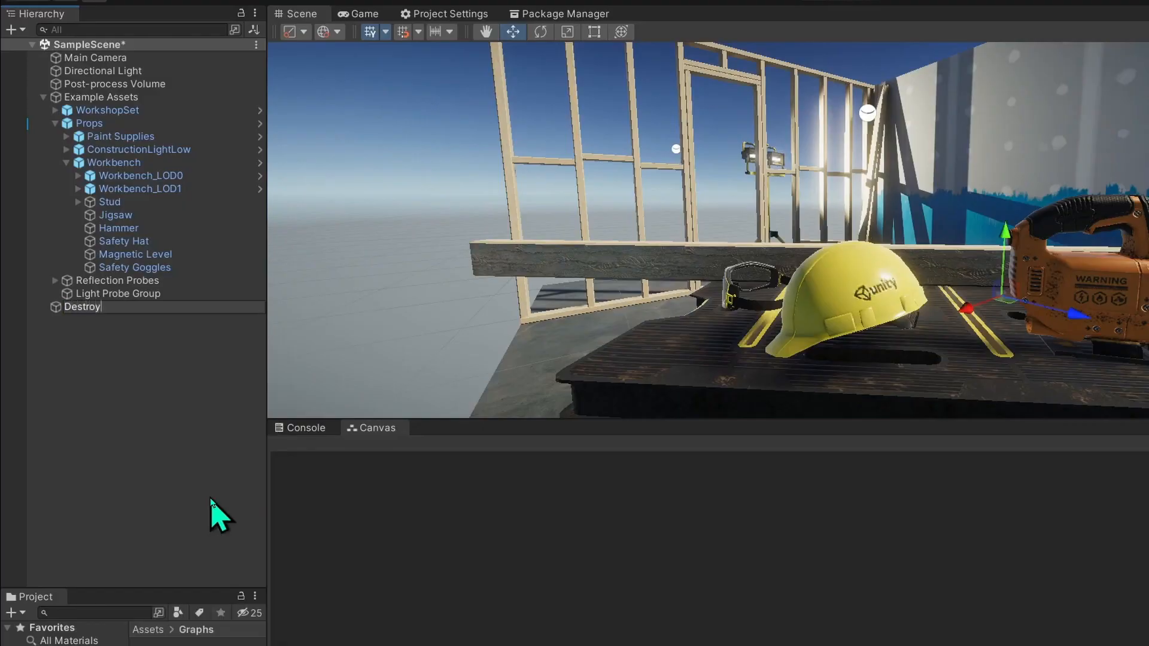
pyautogui.write('Hat')
pyautogui.press('Return')
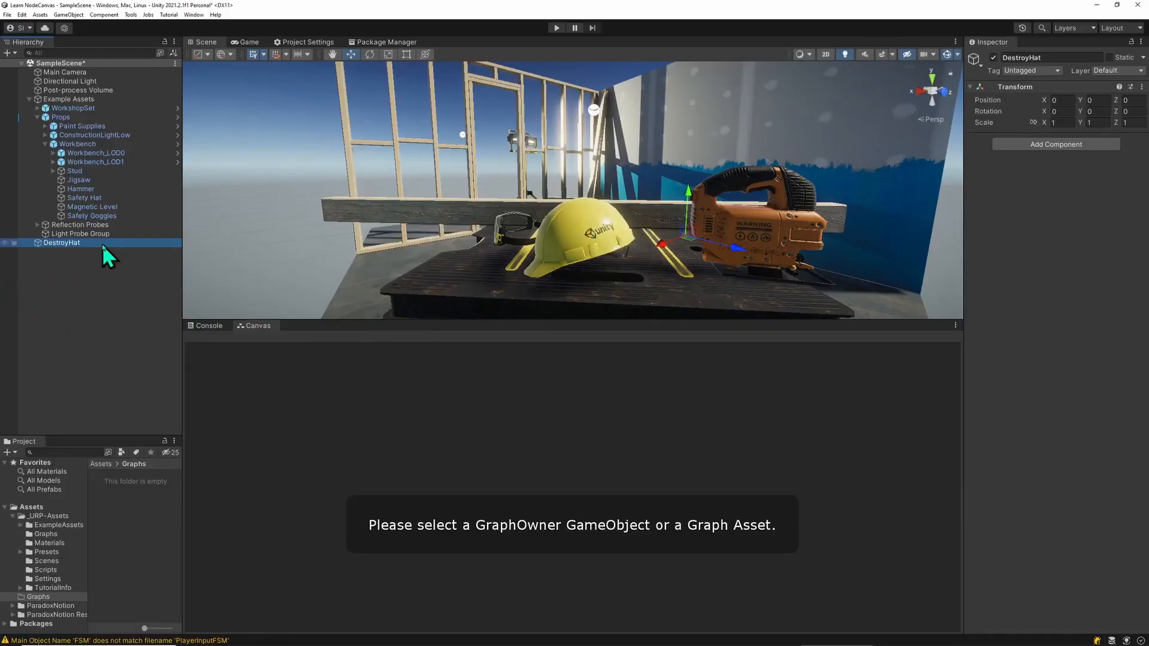
# Step: Add an FSM Owner component to DestroyHat and create a new Bound graph for it
pyautogui.click(1056, 150)
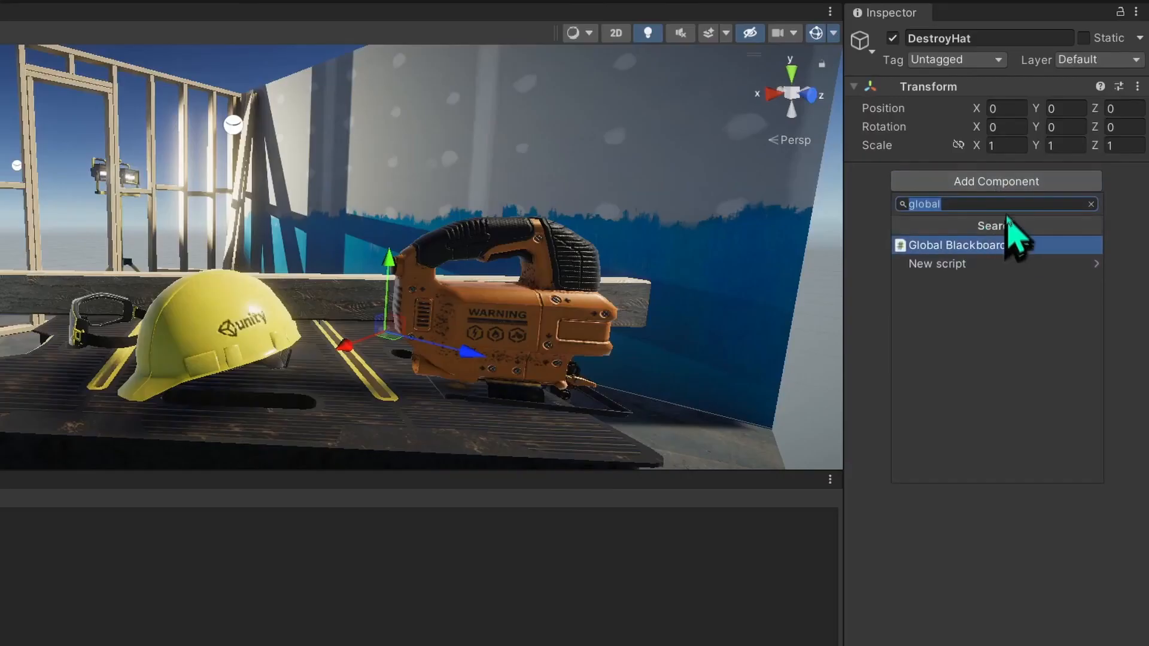
pyautogui.write('fsmn')
pyautogui.press('BackSpace')
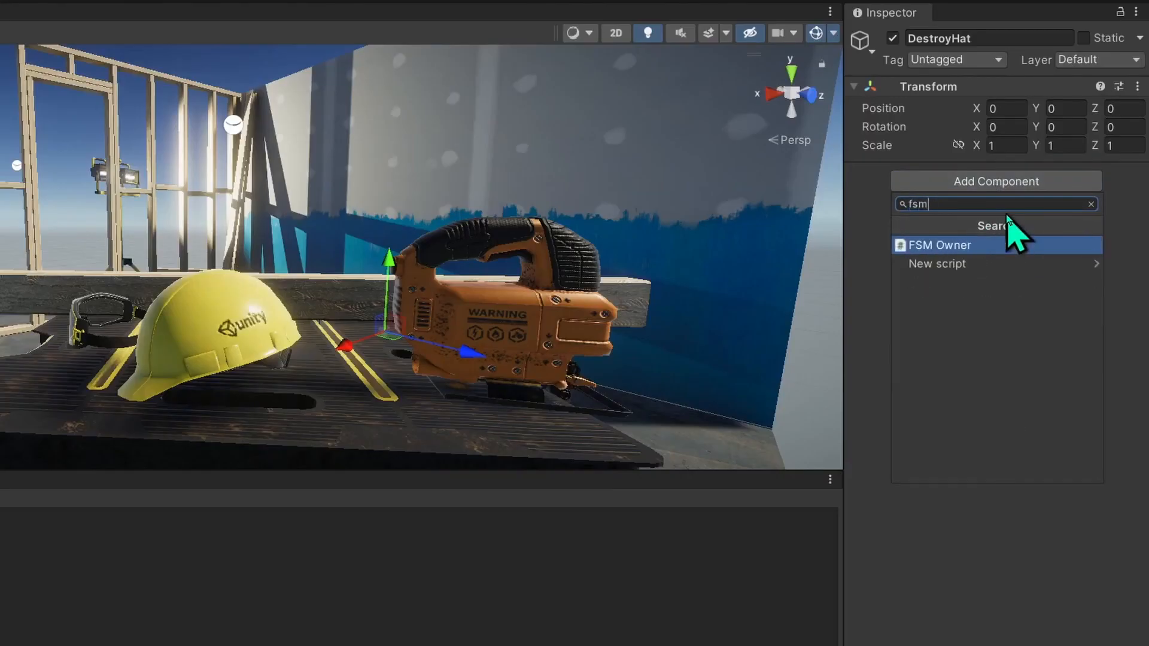
pyautogui.click(979, 246)
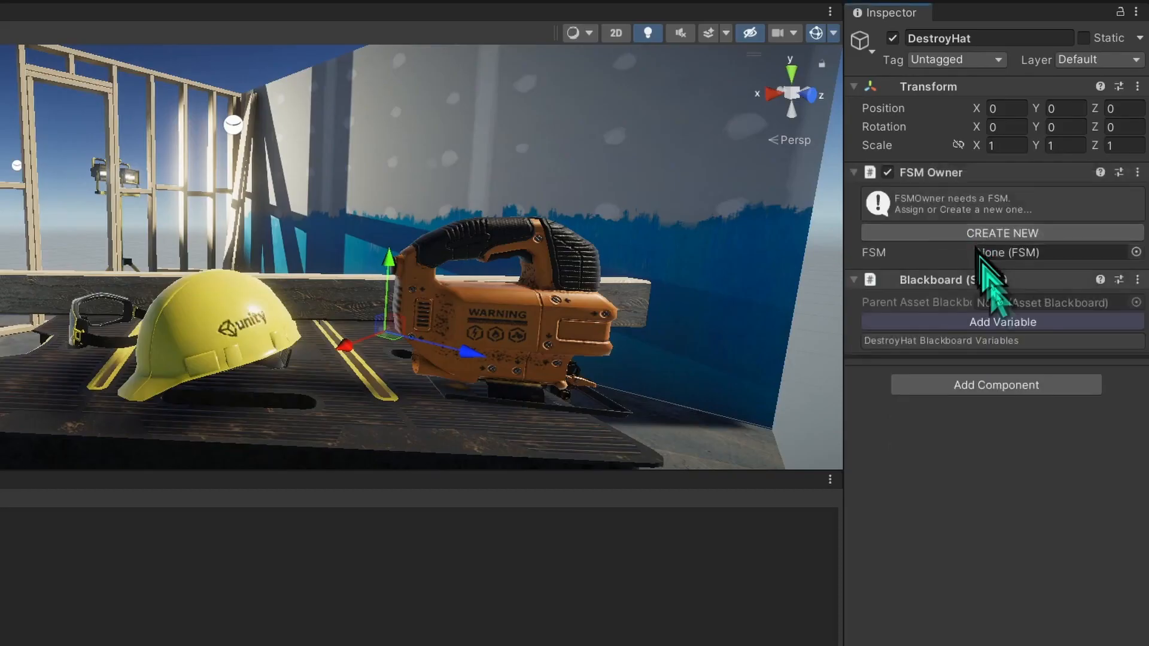
pyautogui.click(1035, 234)
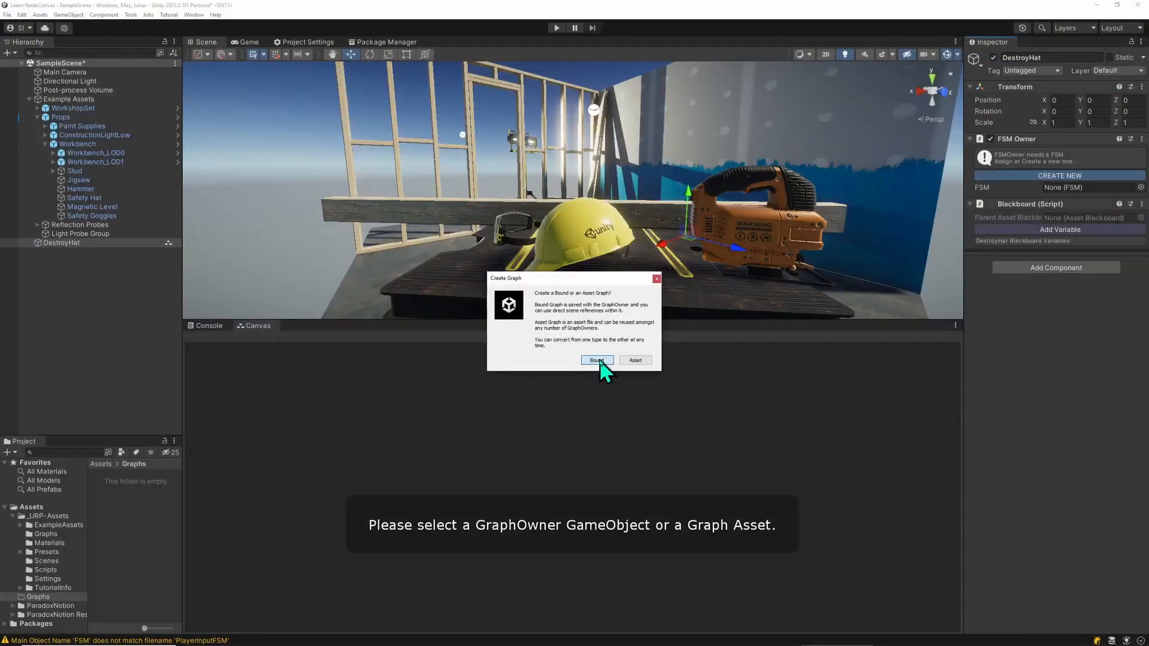
pyautogui.click(653, 440)
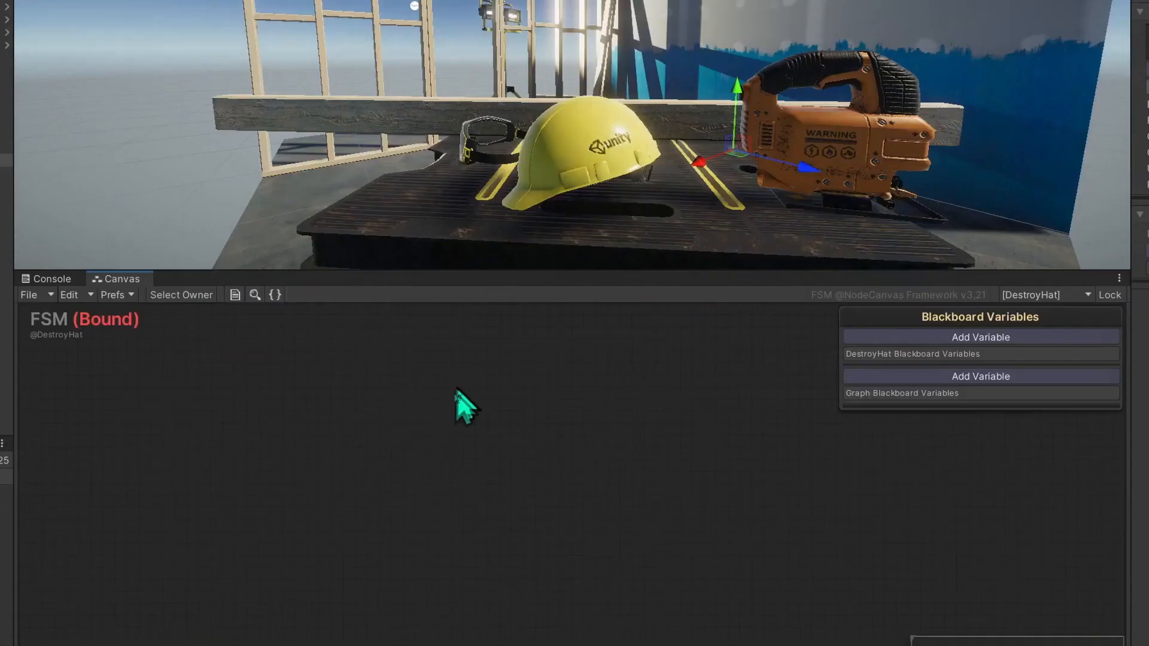
# Step: Add two Action State nodes to the FSM graph, with the second one below and to the right of the start state
pyautogui.rightClick(460, 419)
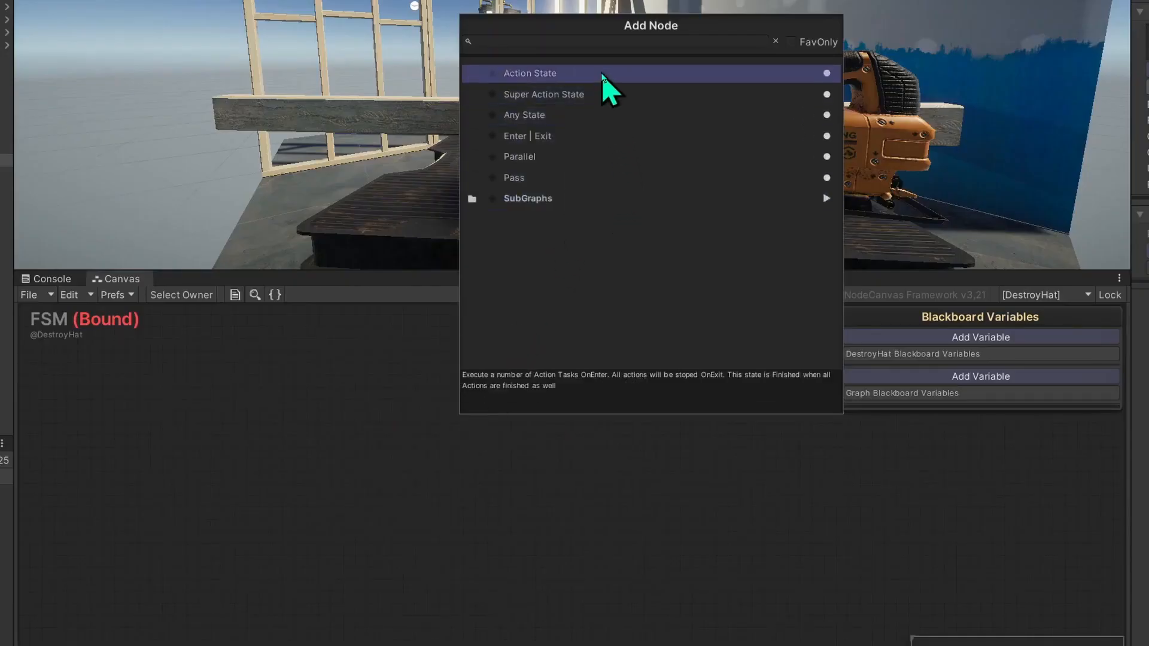
pyautogui.click(602, 73)
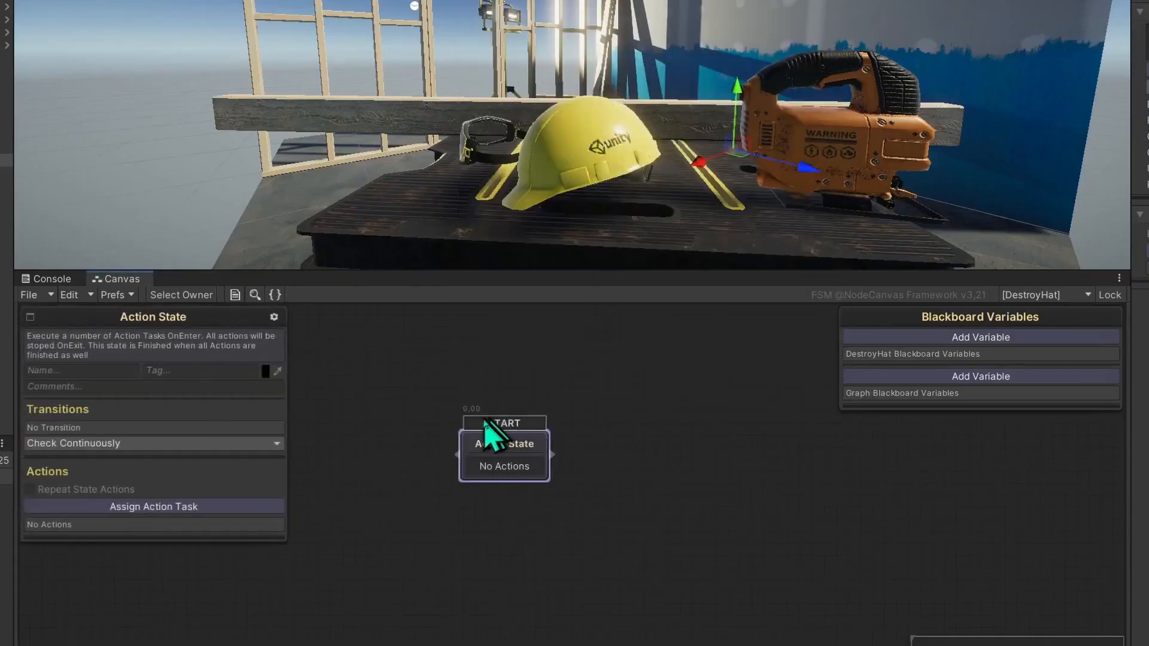
pyautogui.moveTo(539, 462); pyautogui.dragTo(527, 394)
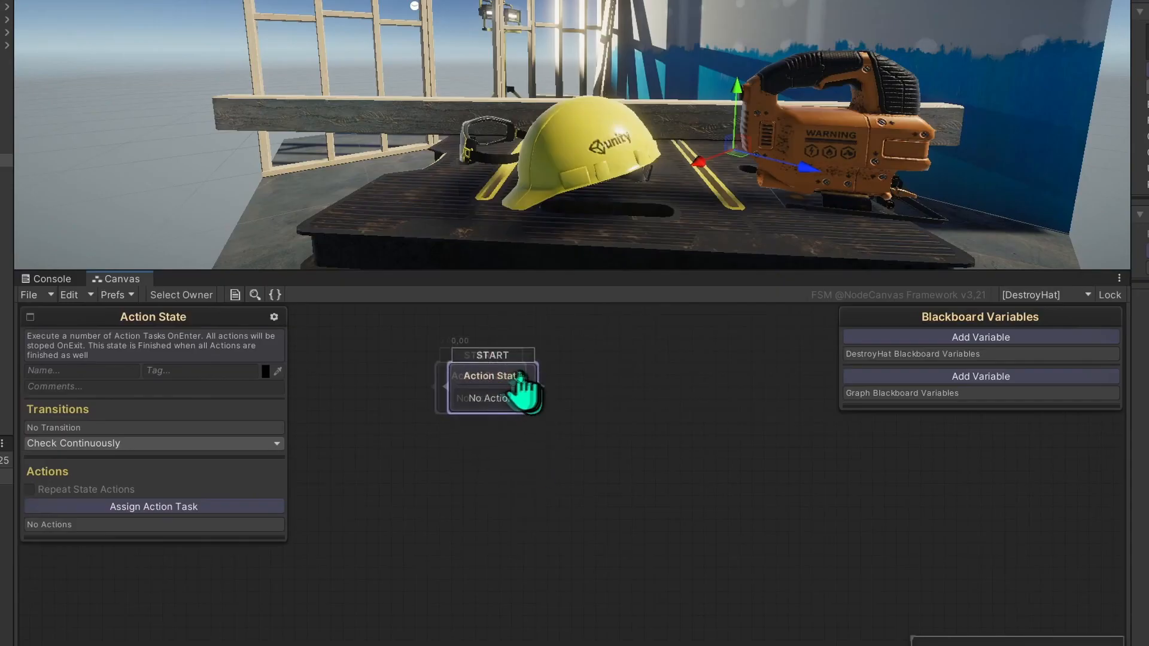
pyautogui.rightClick(634, 487)
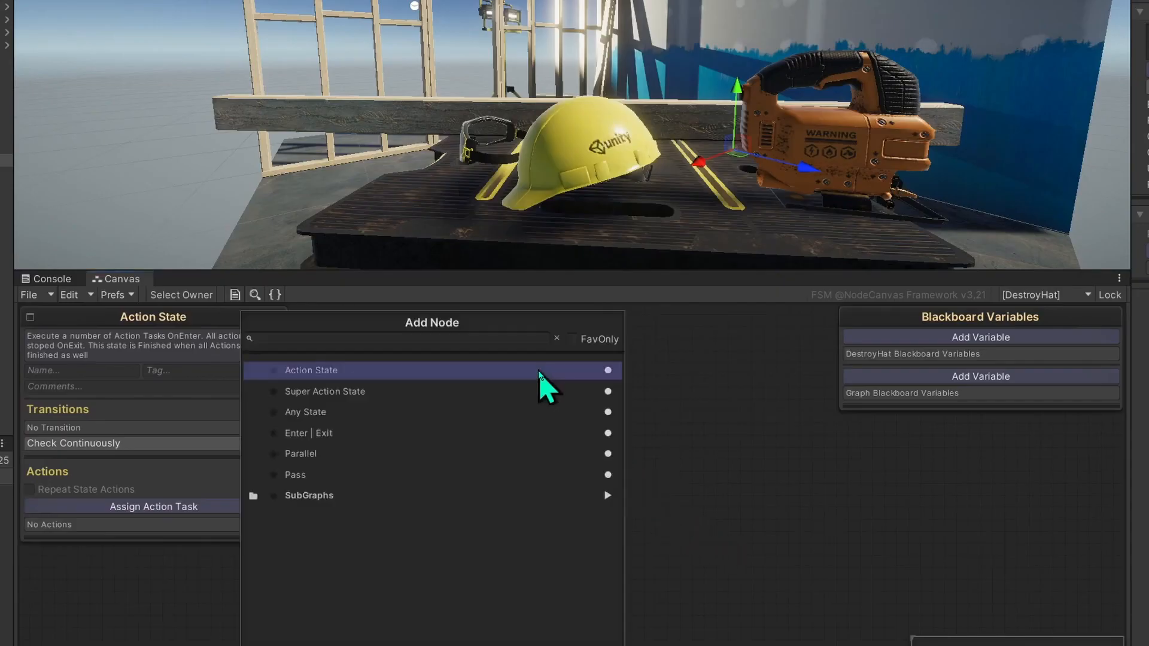
pyautogui.click(539, 371)
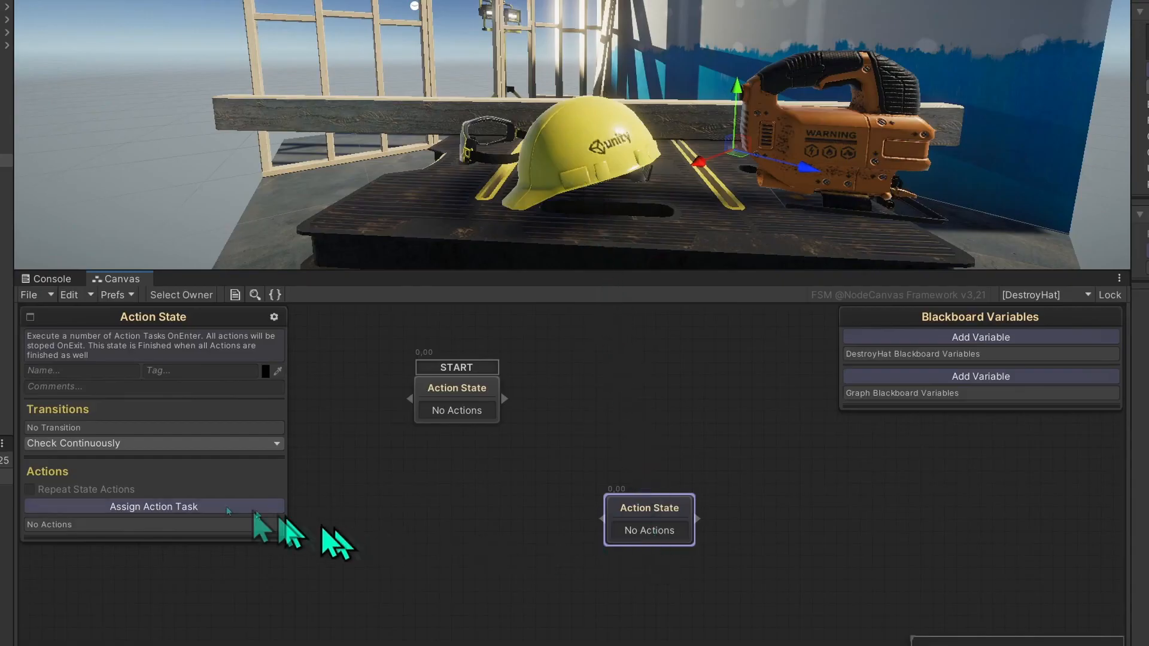
# Step: Assign a Destroy Game Object action to the second state and make Safety Hat its target instead of Self
pyautogui.click(178, 510)
pyautogui.click(351, 129)
pyautogui.write('destro')
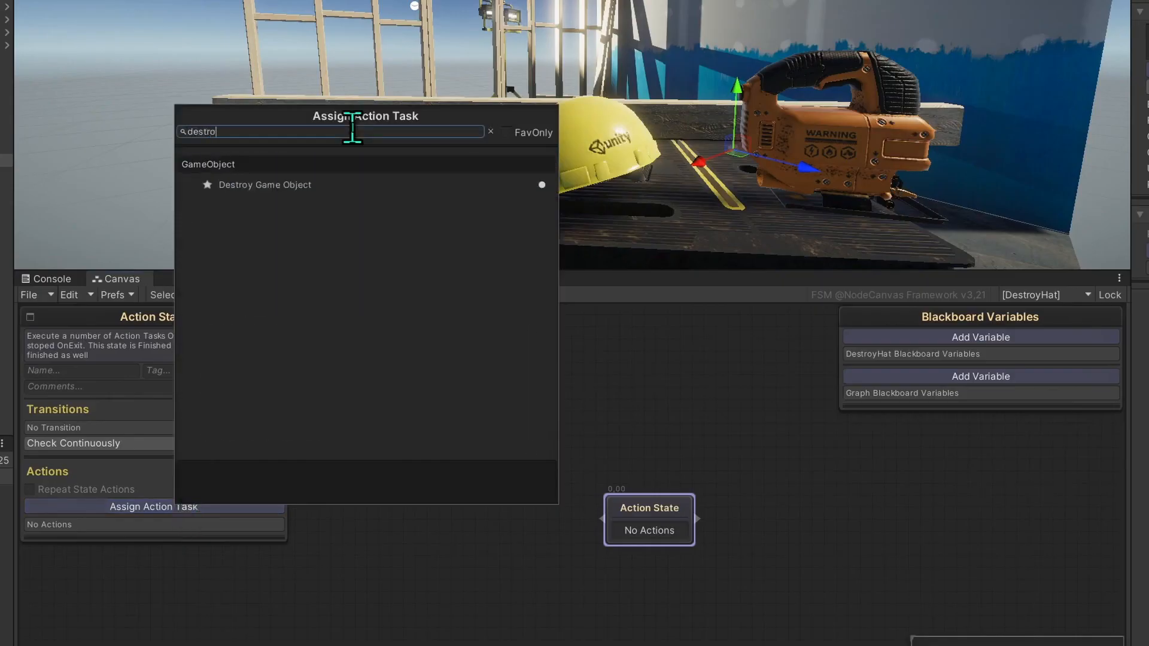
pyautogui.click(332, 186)
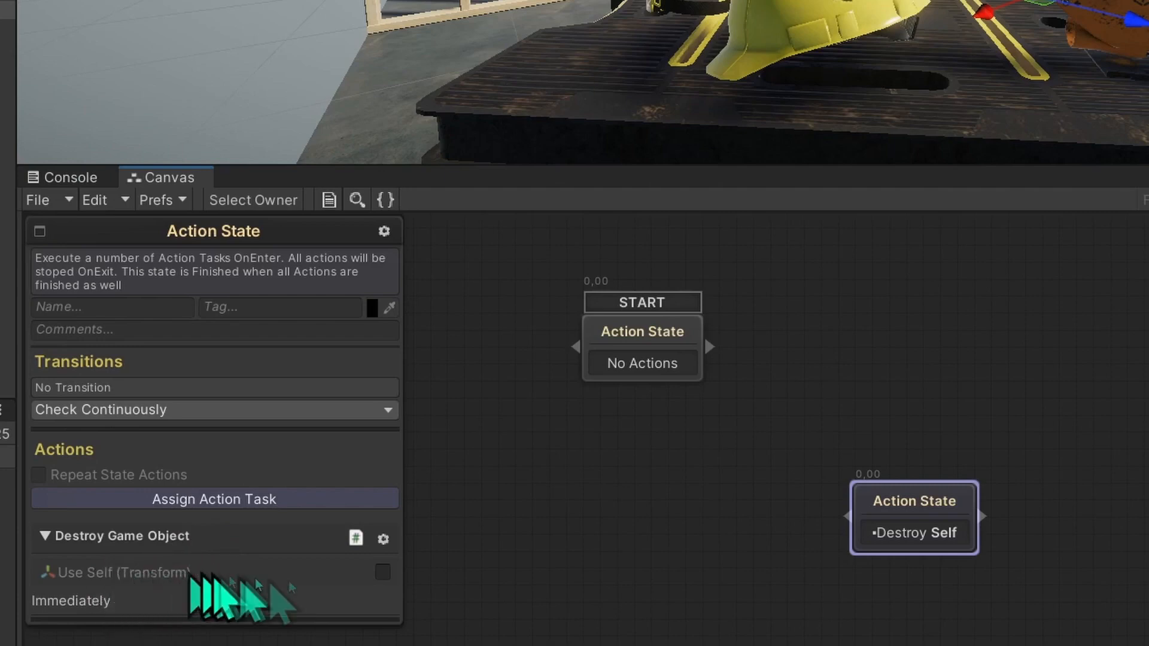
pyautogui.click(380, 571)
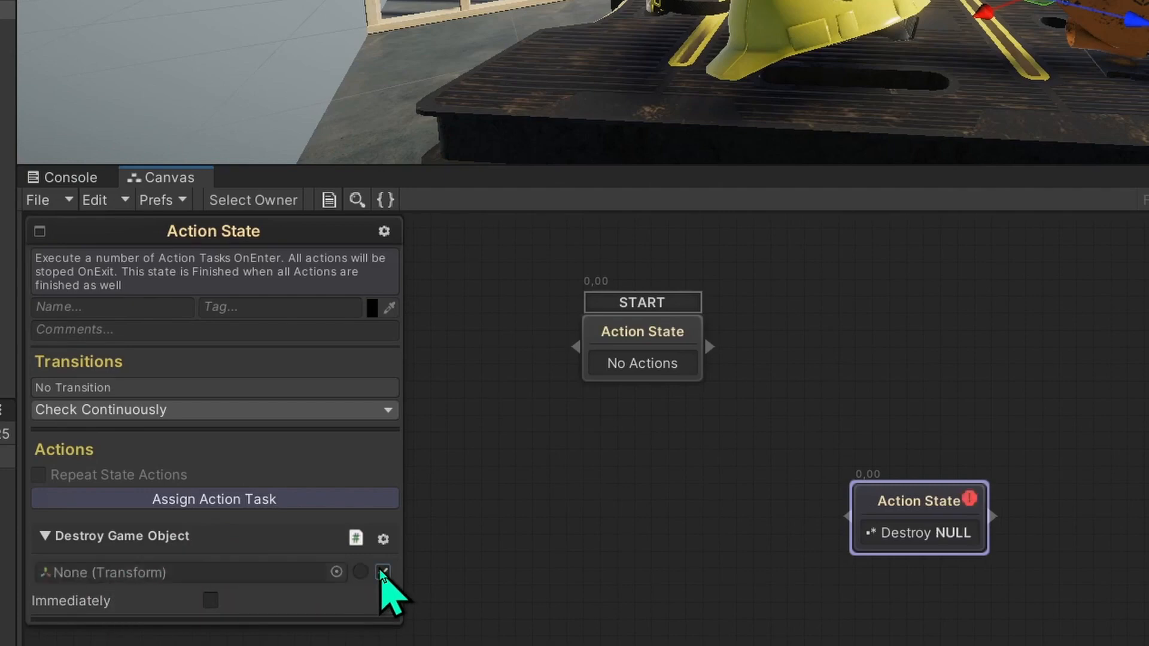
pyautogui.moveTo(125, 181); pyautogui.dragTo(376, 615)
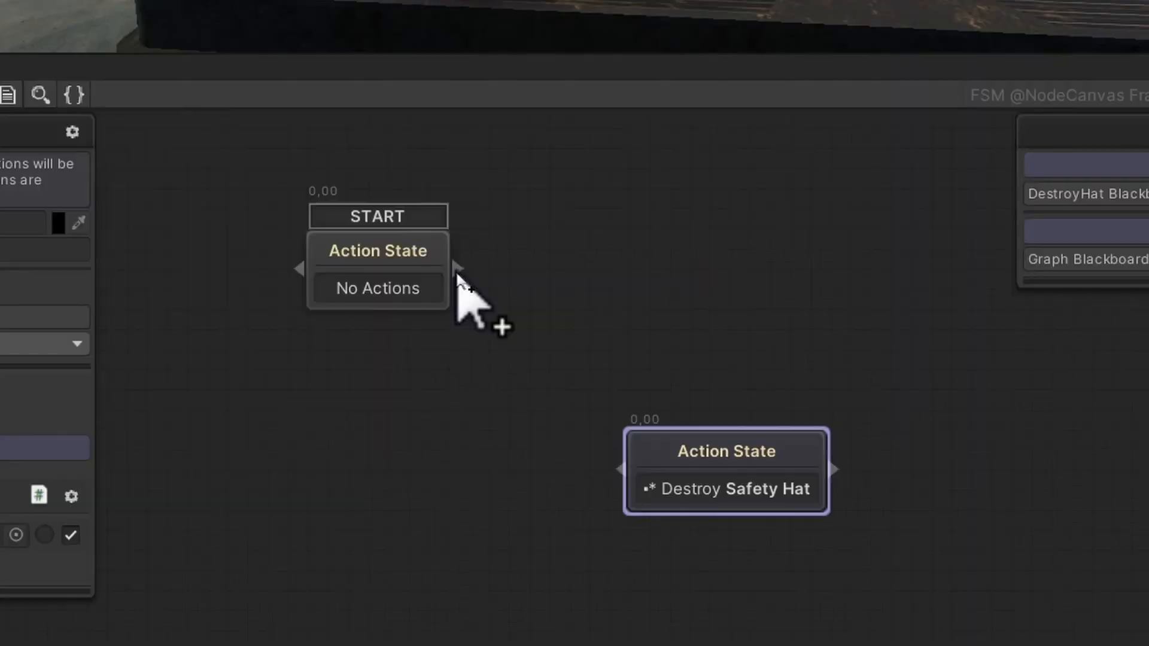
# Step: Connect the start state to the Destroy Safety Hat state and give the transition a Check Button Input condition for Fire1 with press type Down
pyautogui.moveTo(502, 311); pyautogui.dragTo(721, 315)
pyautogui.moveTo(810, 273); pyautogui.dragTo(793, 459)
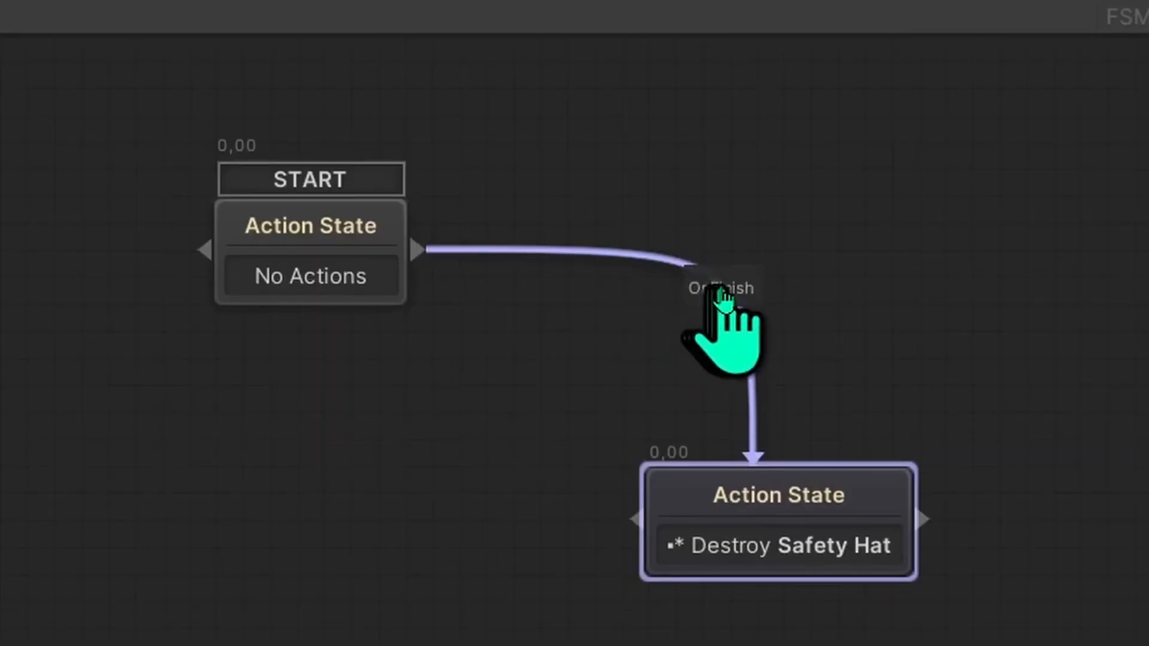
pyautogui.click(746, 292)
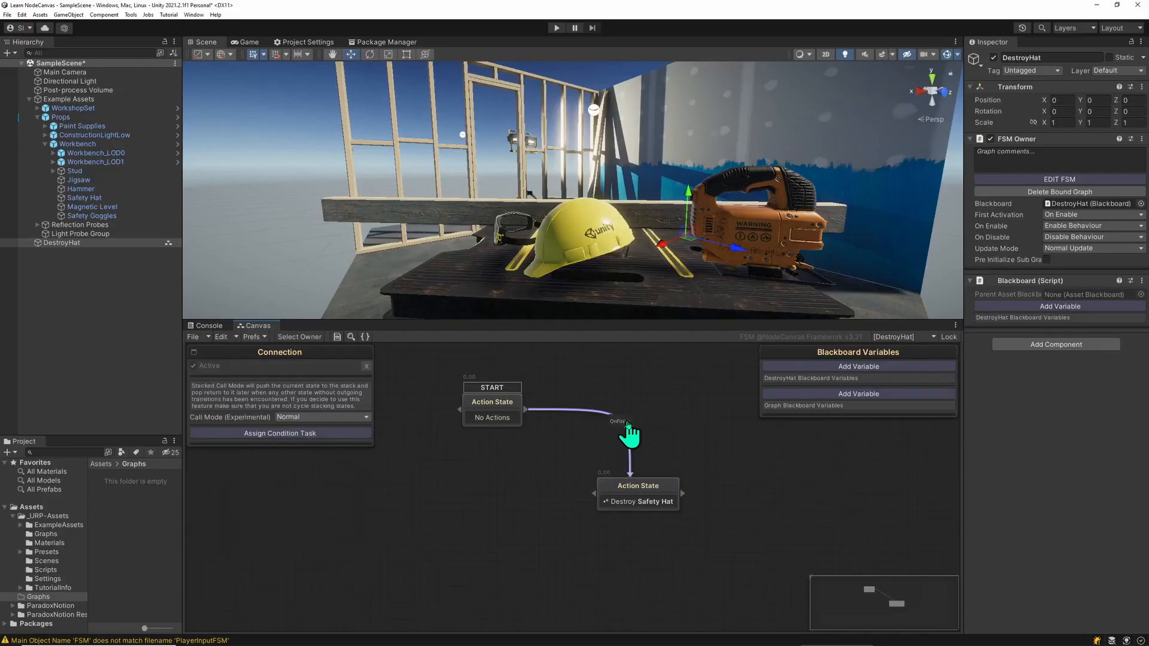
pyautogui.click(310, 432)
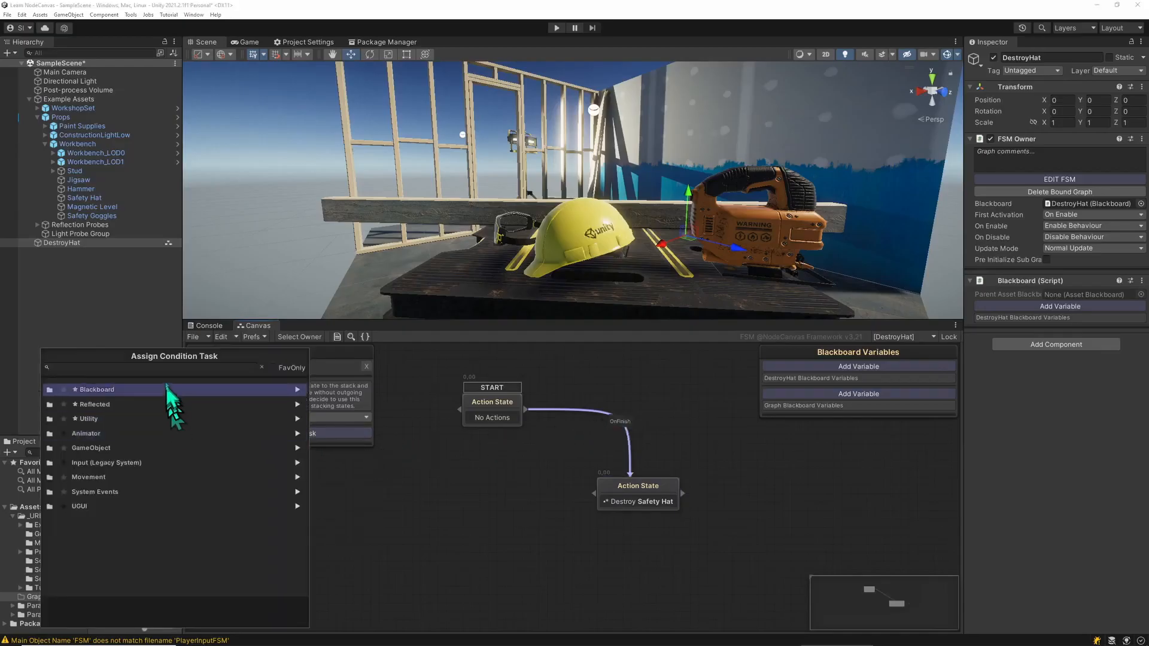
pyautogui.write('inouz')
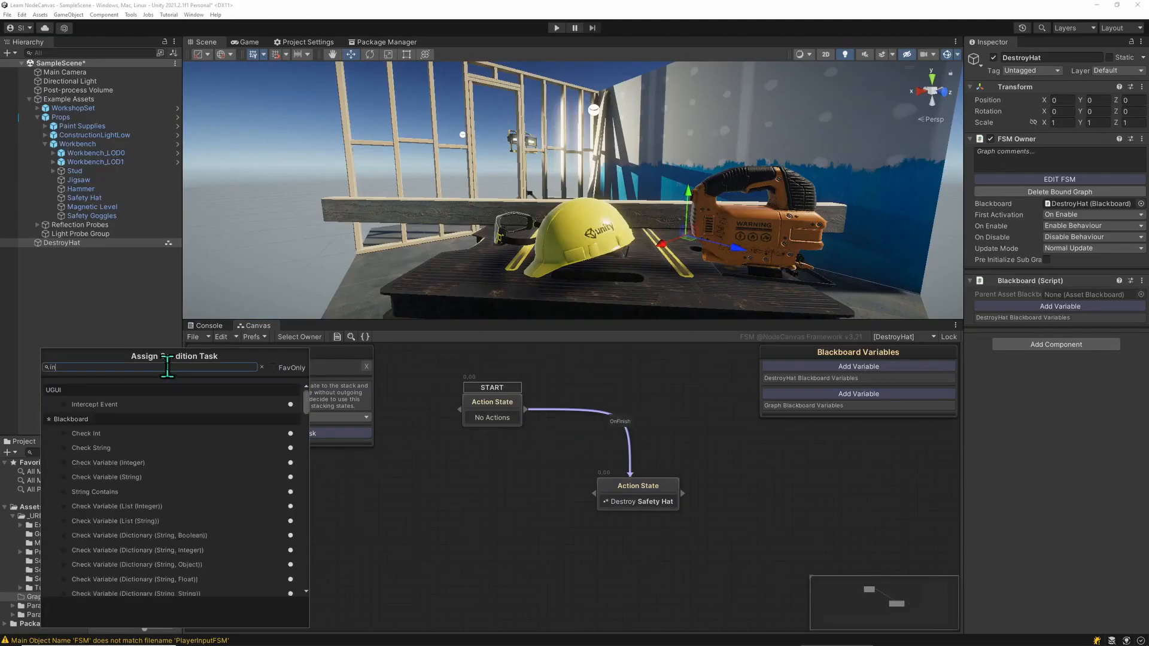
pyautogui.press('BackSpace')
pyautogui.write('put')
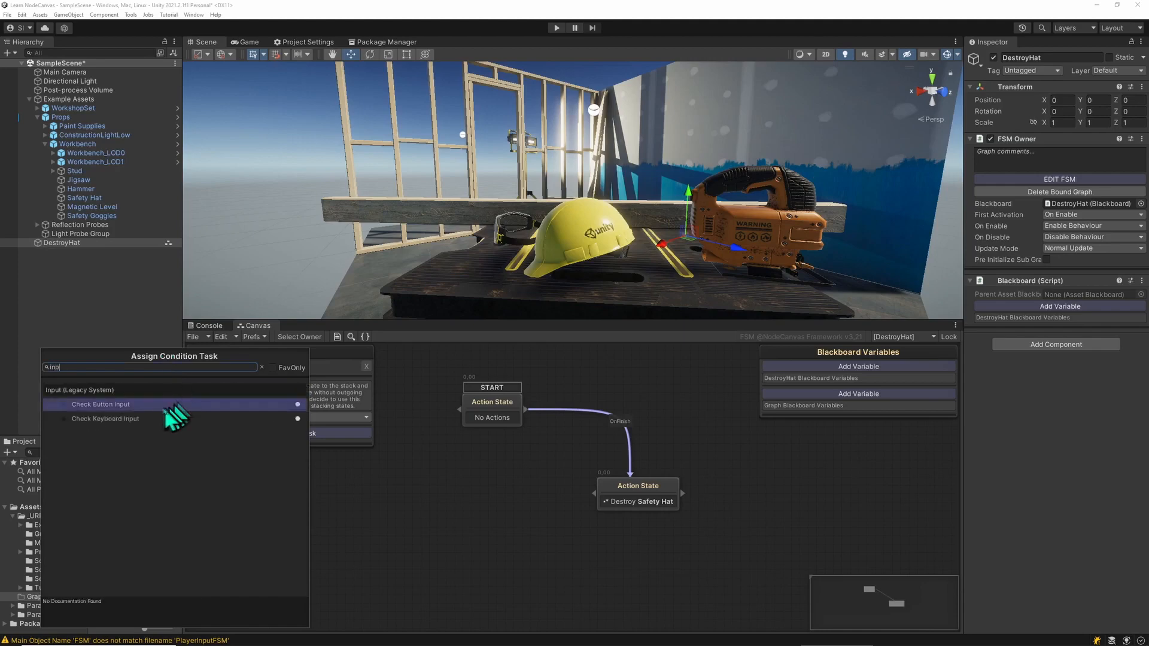
pyautogui.click(161, 404)
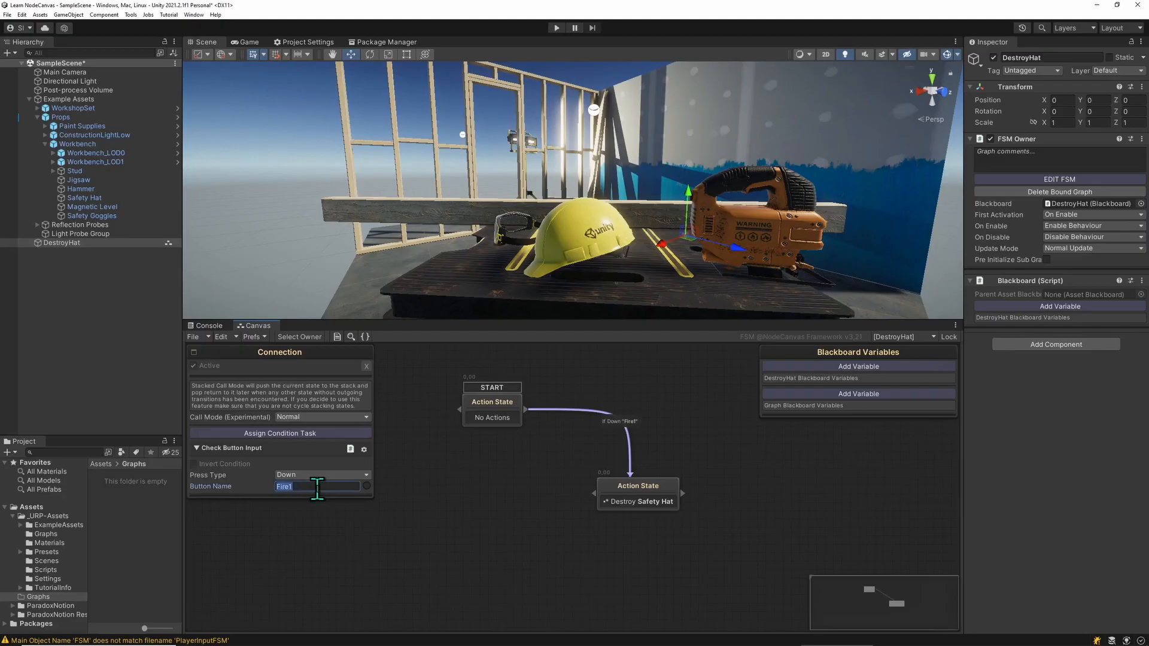
pyautogui.click(495, 472)
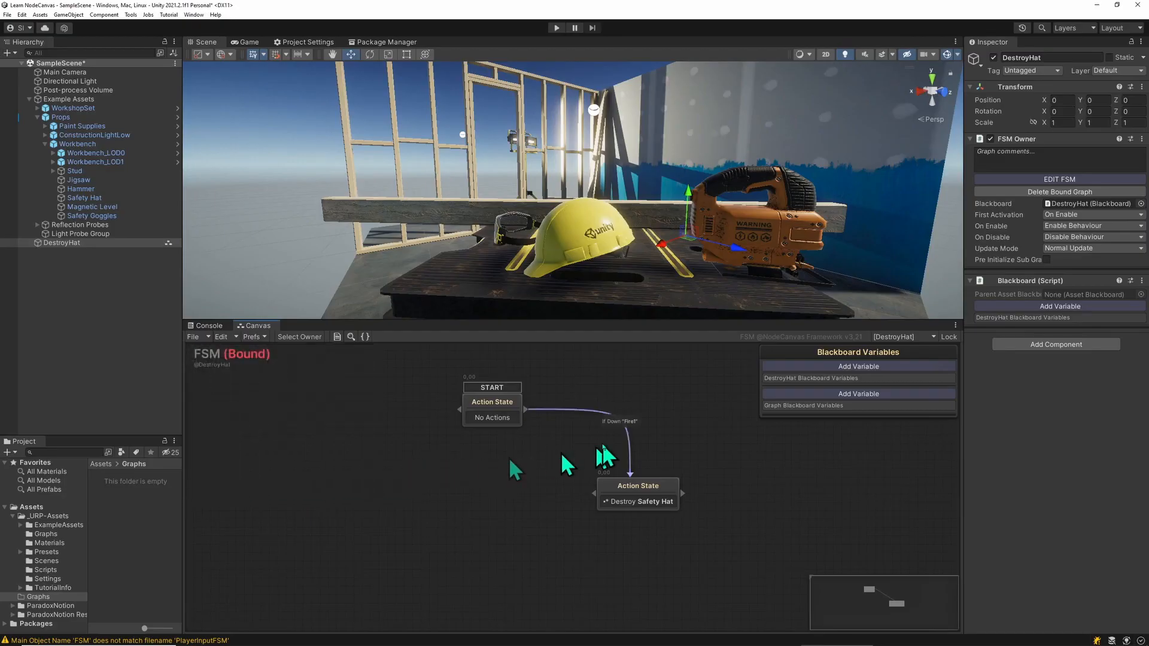
# Step: Run the scene and trigger Fire1 in the game view to test the hat's destruction
pyautogui.click(558, 28)
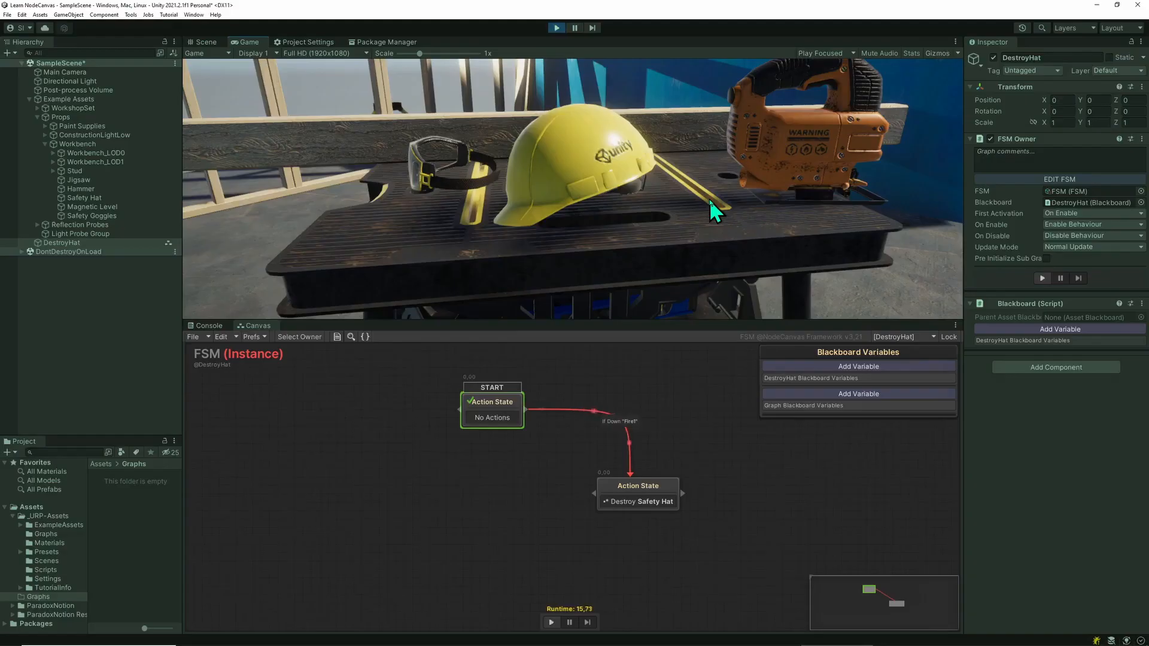
pyautogui.click(709, 199)
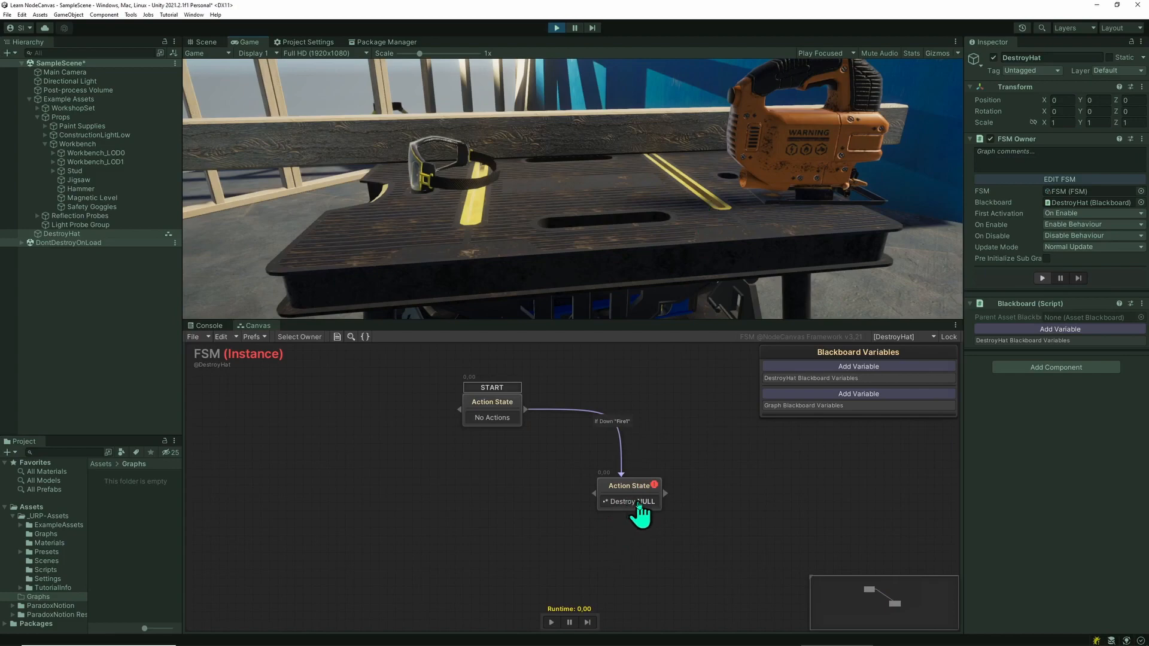
pyautogui.moveTo(610, 629)
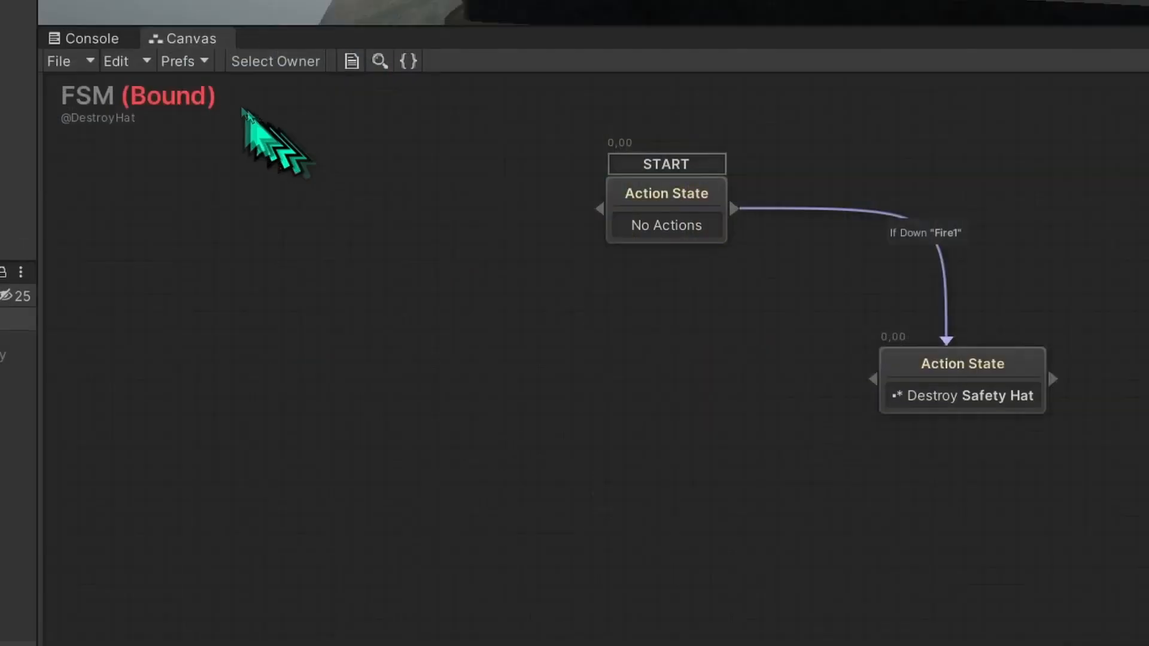
# Step: Save the bound graph to an asset named DestroyHatFSM.asset in the Graphs folder
pyautogui.click(143, 61)
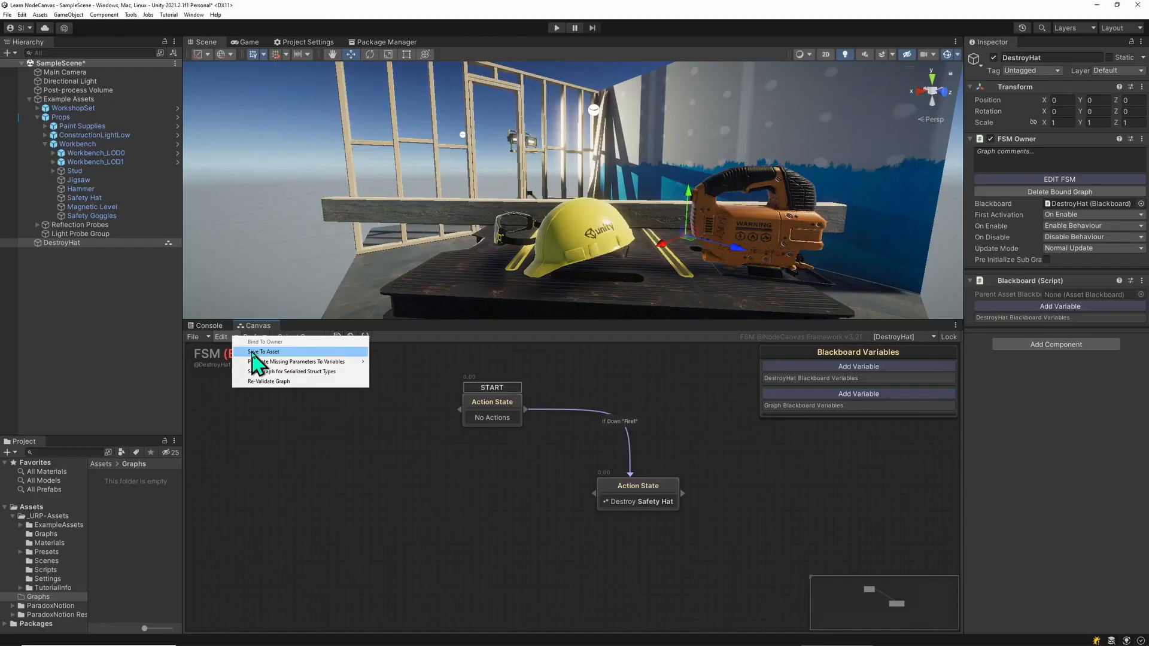
pyautogui.click(253, 352)
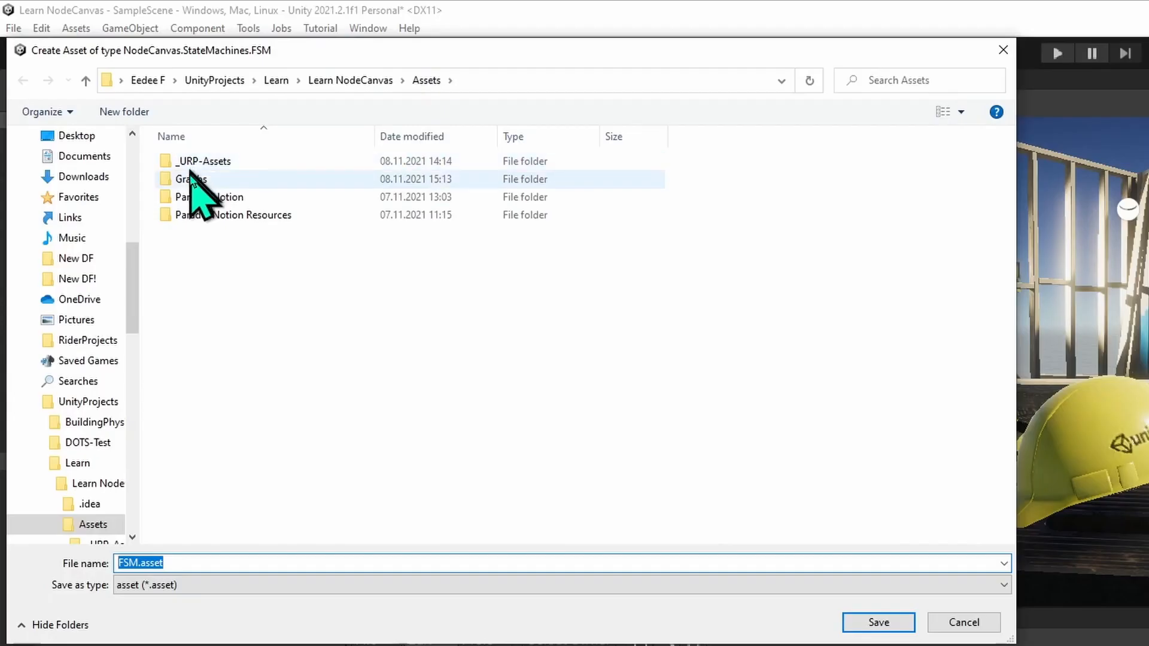
pyautogui.doubleClick(103, 93)
pyautogui.click(142, 564)
pyautogui.press('Home')
pyautogui.write('Destrpoy')
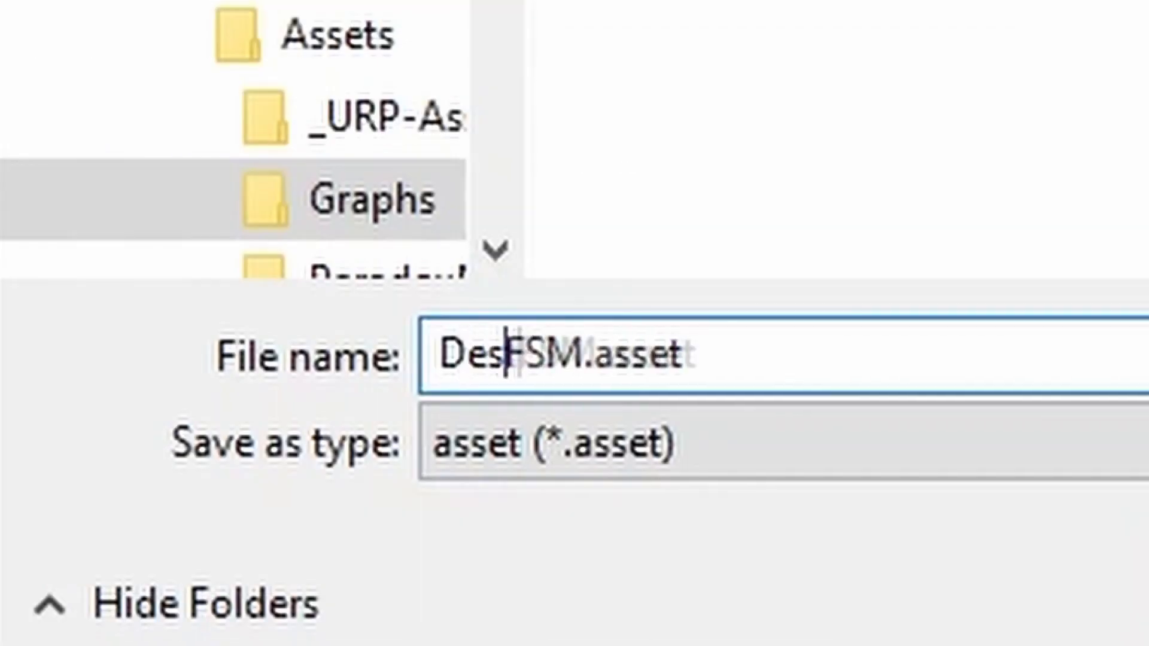
pyautogui.press('BackSpace')
pyautogui.press('BackSpace')
pyautogui.press('BackSpace')
pyautogui.write('y')
pyautogui.press('BackSpace')
pyautogui.write('oyHat')
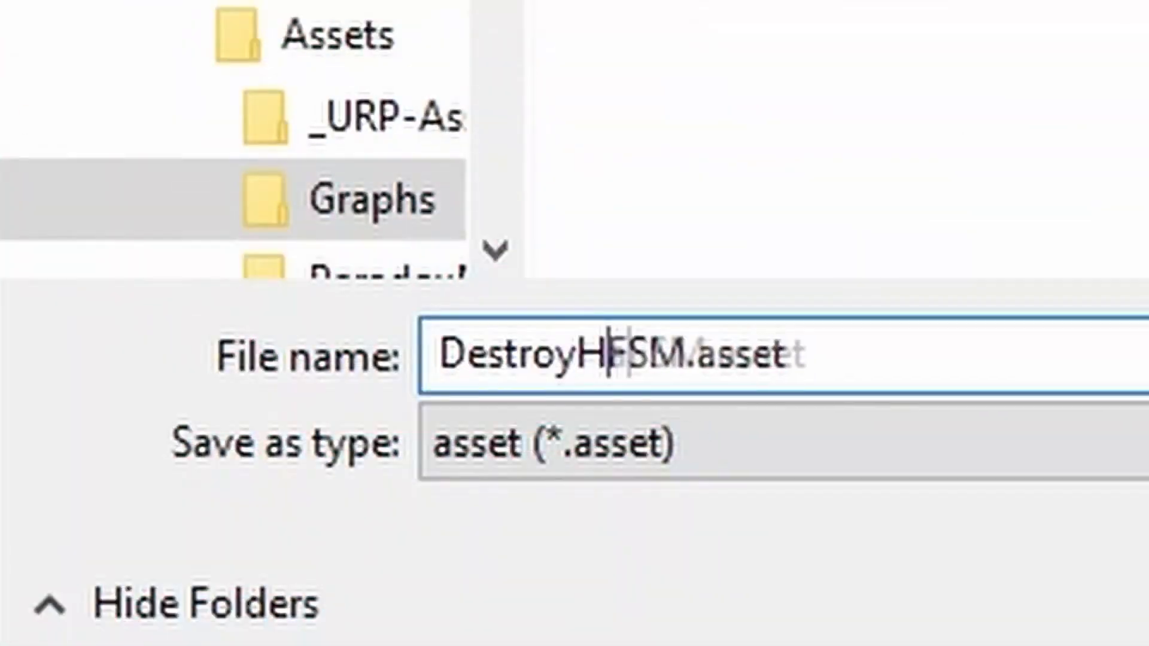
pyautogui.press('Return')
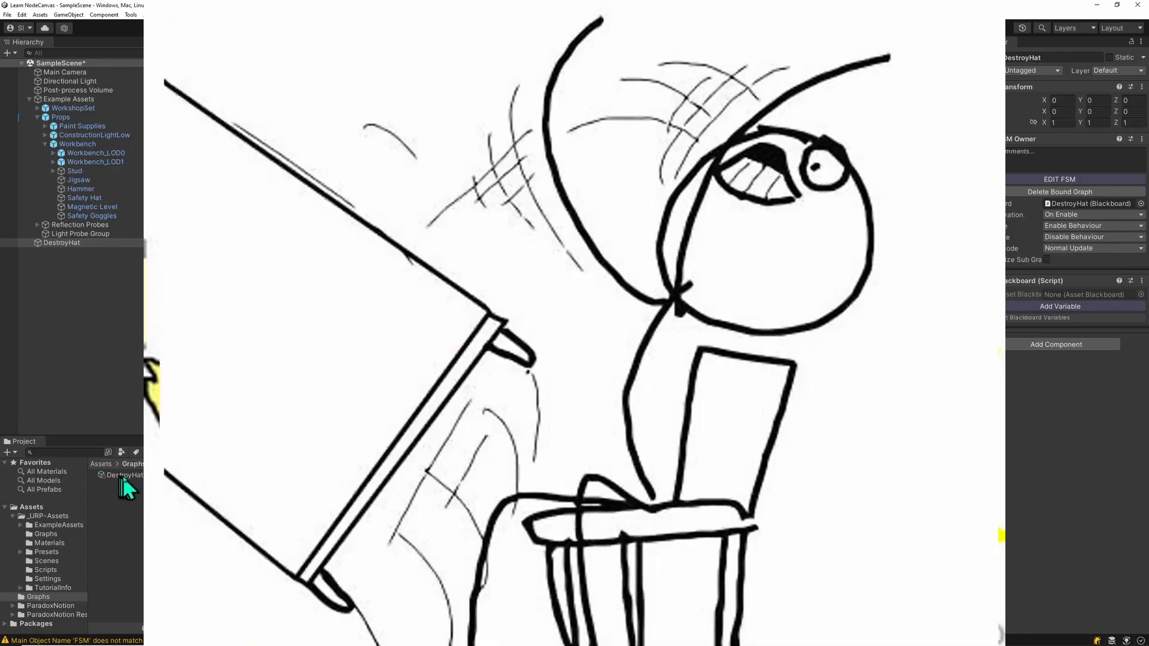
# Step: Delete the bound graph from the DestroyHat object and assign the DestroyHatFSM asset to its FSM Owner
pyautogui.click(127, 476)
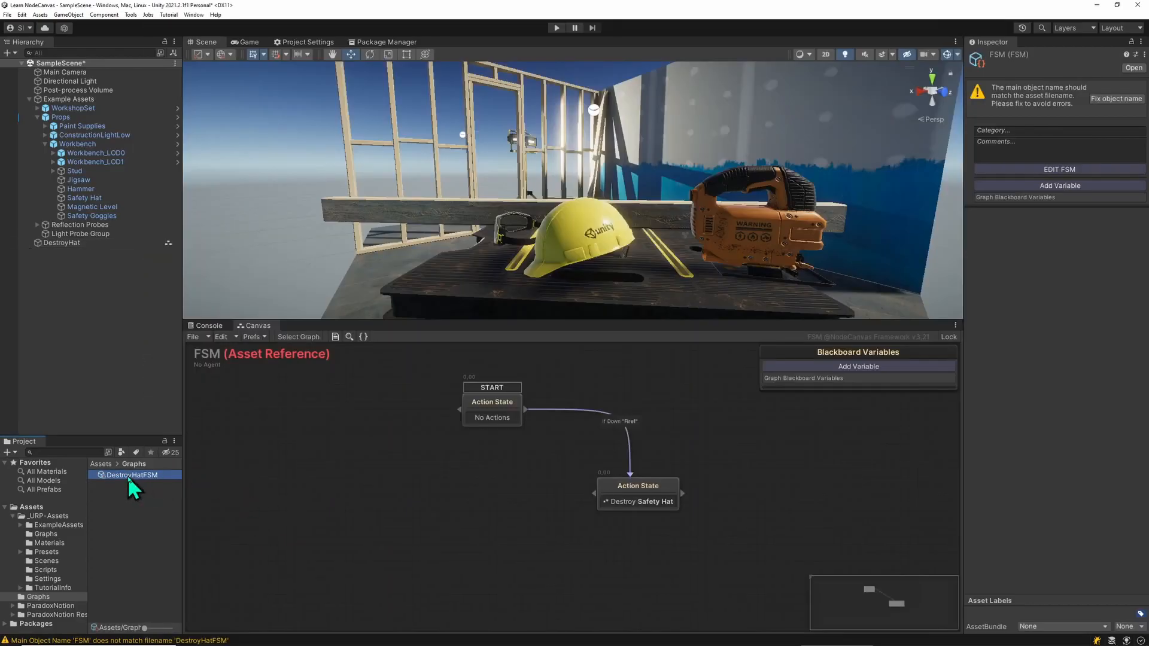
pyautogui.click(61, 243)
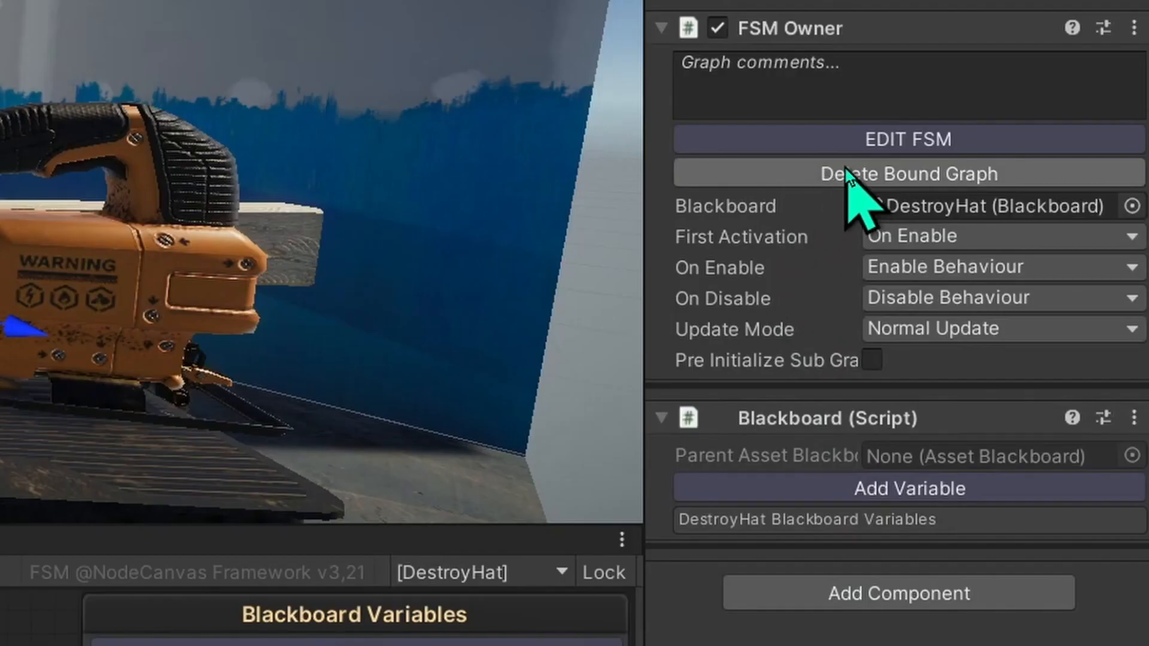
pyautogui.click(850, 175)
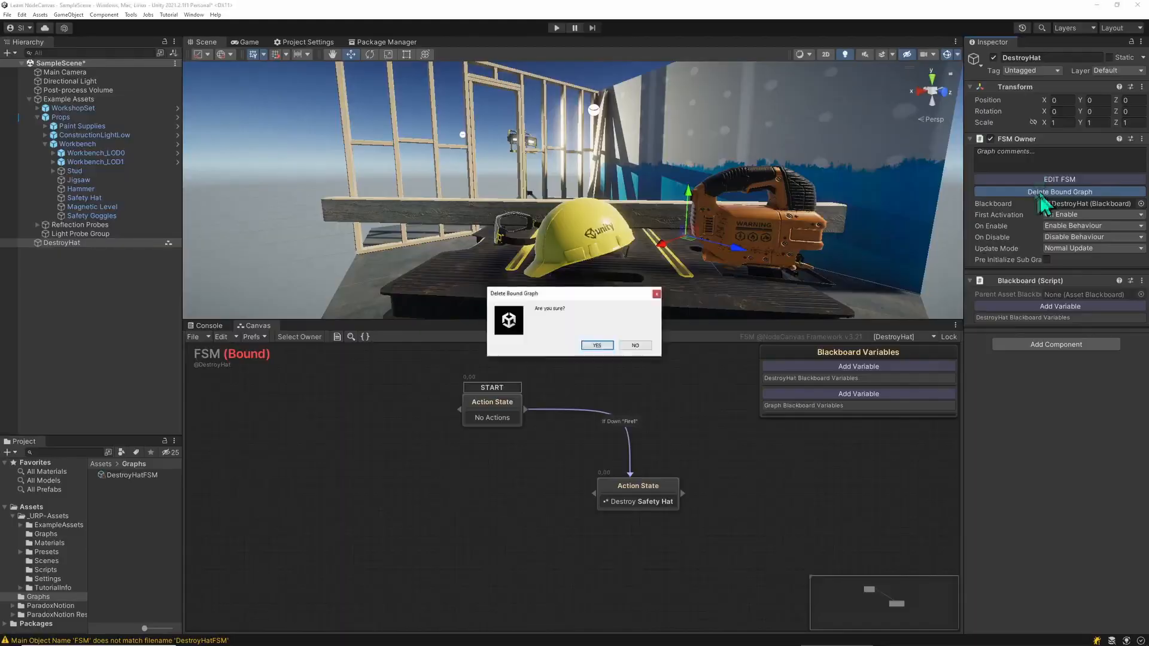
pyautogui.click(597, 346)
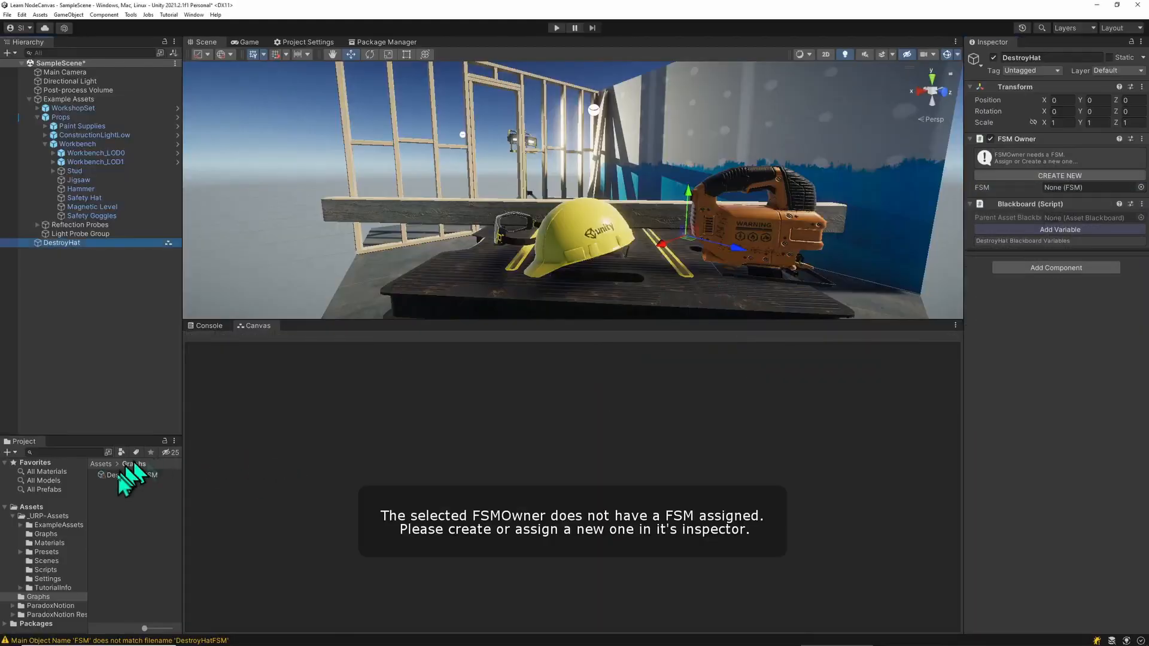
pyautogui.moveTo(124, 476); pyautogui.dragTo(1100, 190)
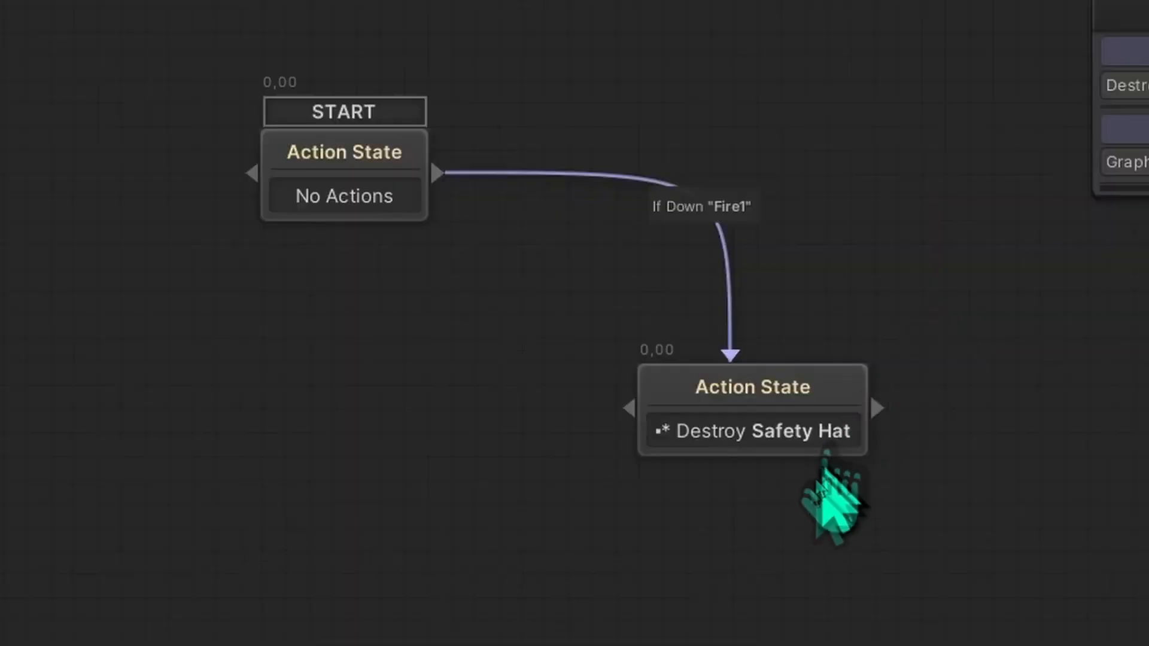
# Step: Save SampleScene, switch to New Scene and reopen SampleScene to check the destroy state's Safety Hat reference
pyautogui.click(649, 499)
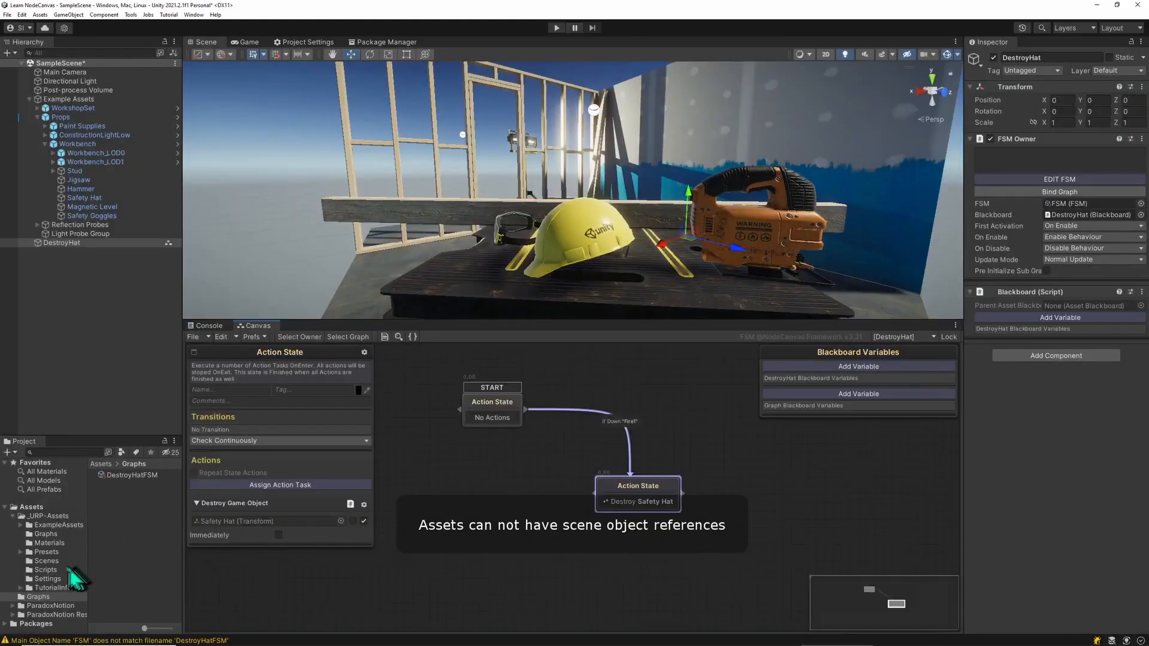
pyautogui.click(64, 561)
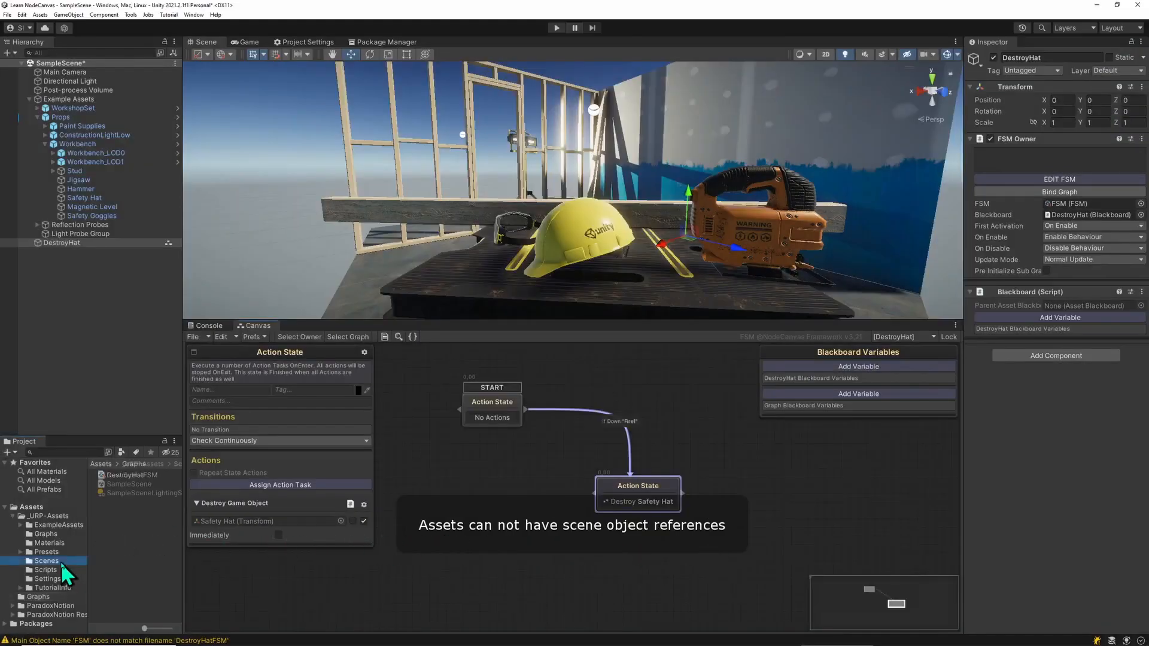
pyautogui.doubleClick(142, 475)
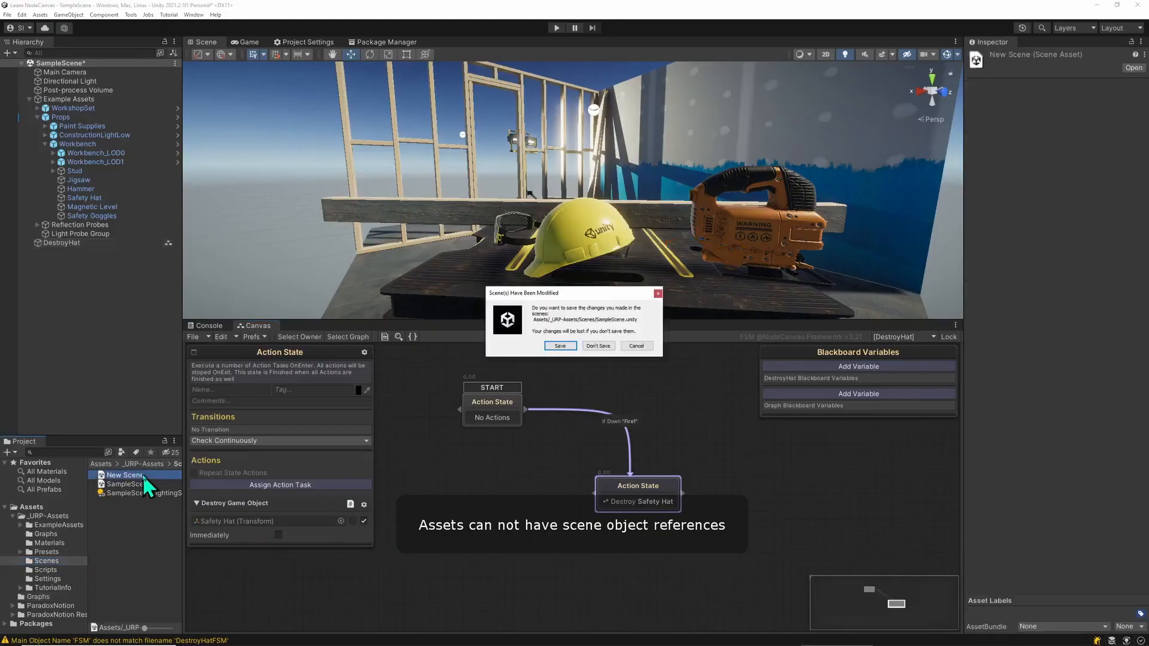
pyautogui.click(572, 344)
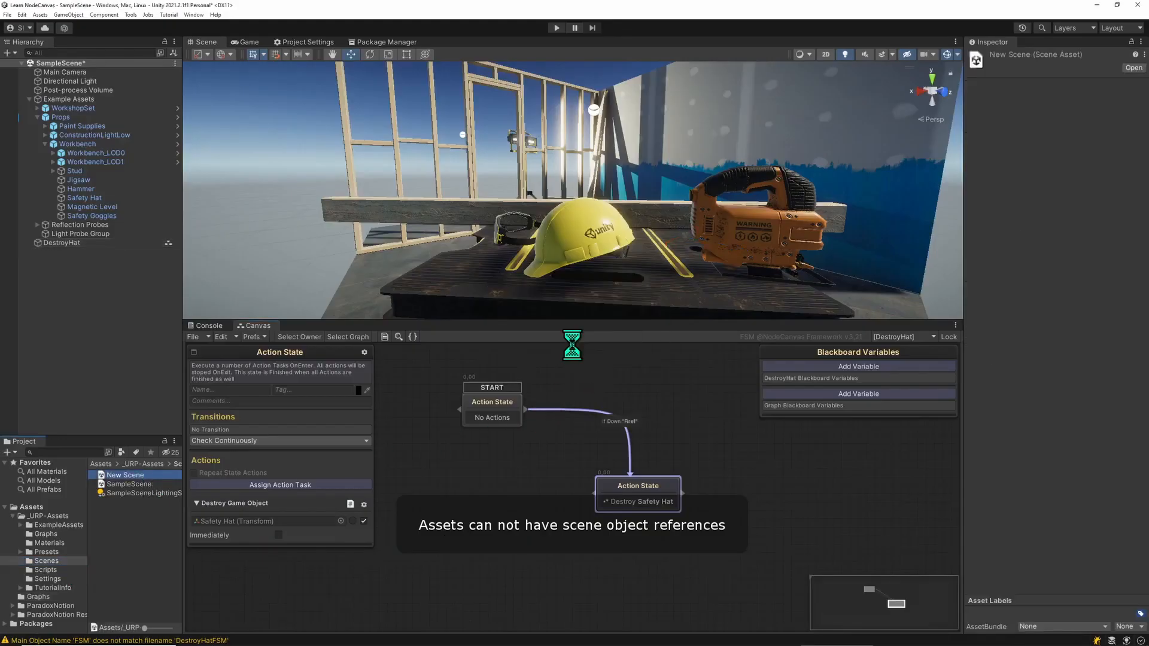
pyautogui.doubleClick(128, 484)
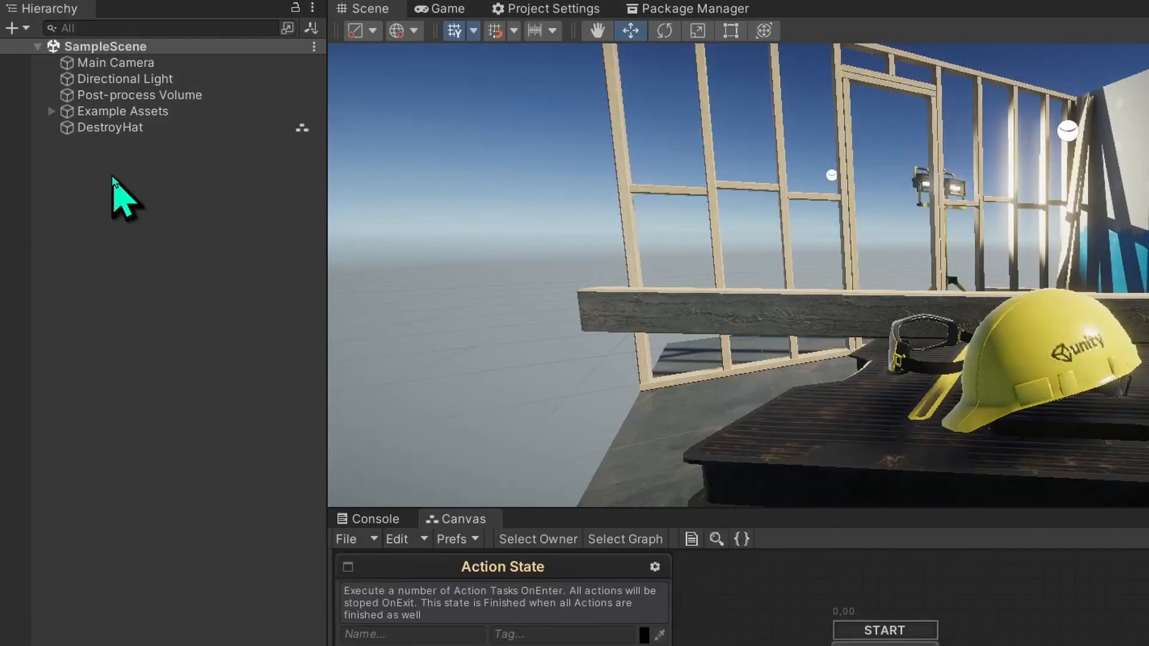
# Step: Create an empty game object named GlobalBackboard and add a Global Blackboard component to it
pyautogui.rightClick(63, 134)
pyautogui.click(200, 374)
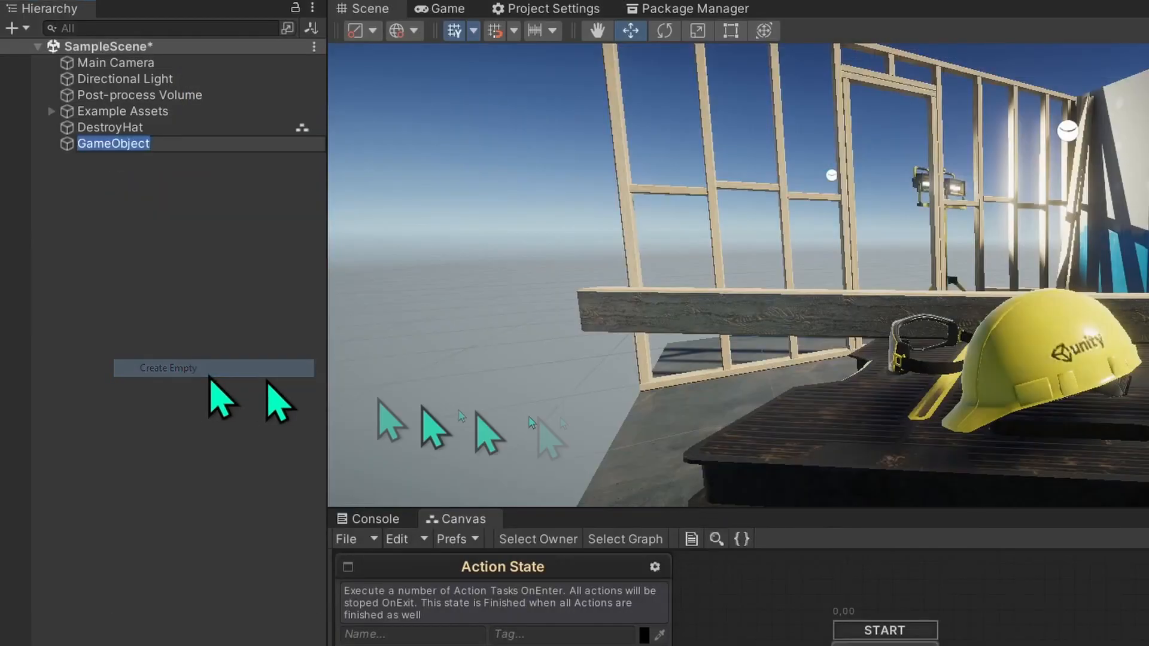
pyautogui.write('GlobalBack')
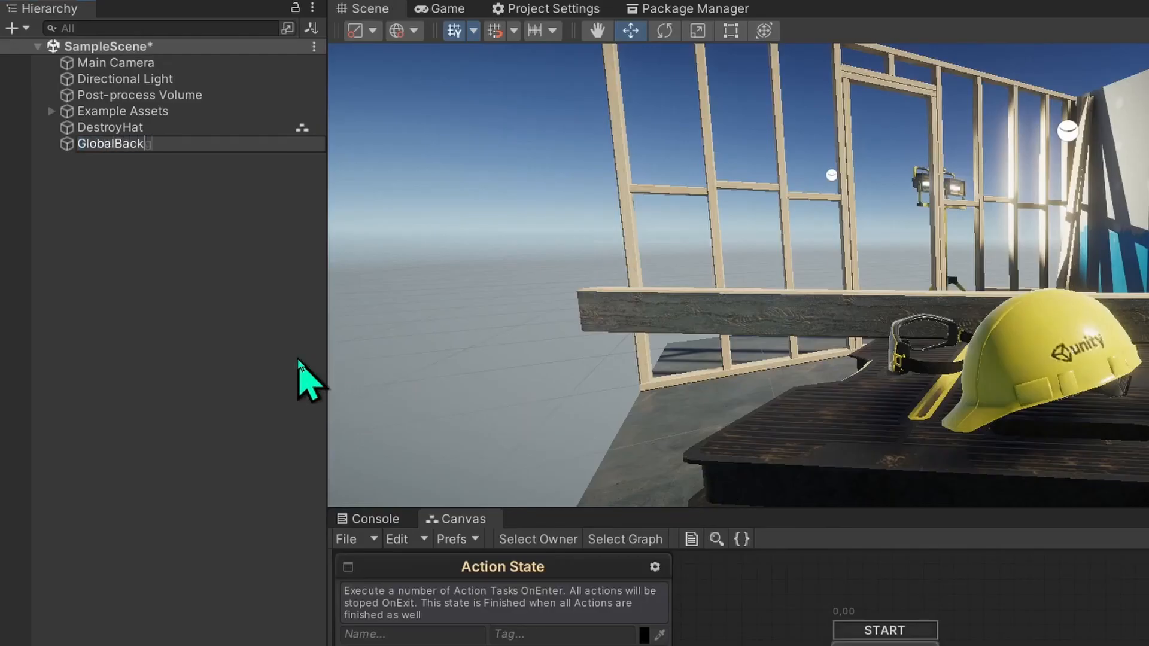
pyautogui.press('Return')
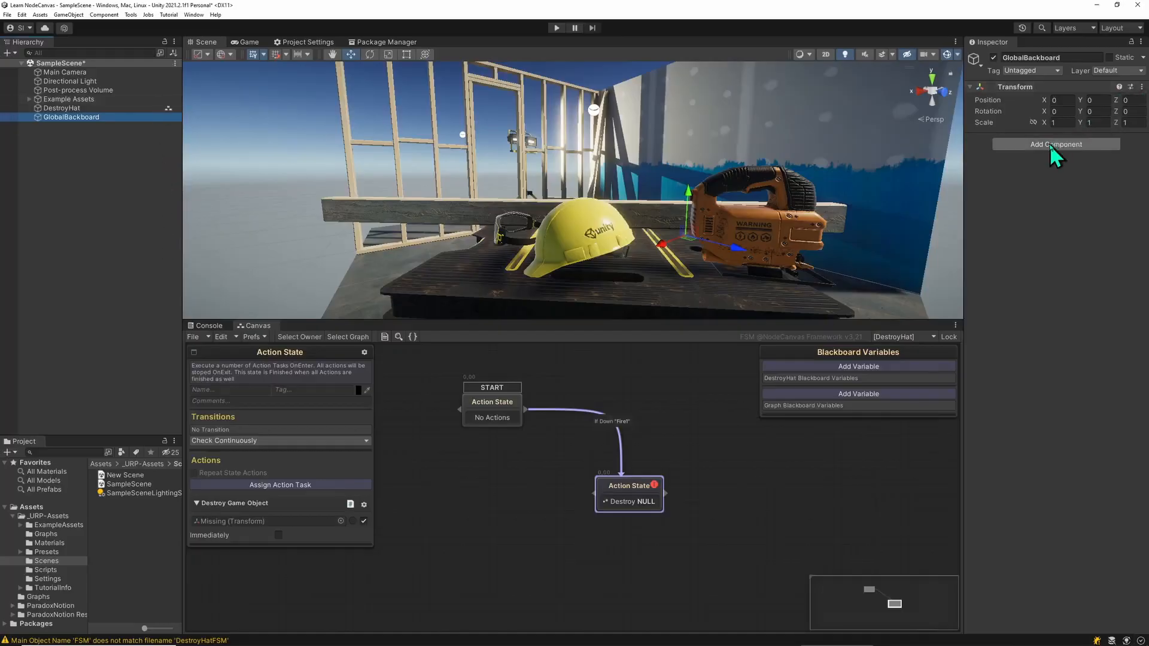
pyautogui.click(1051, 143)
pyautogui.write('global')
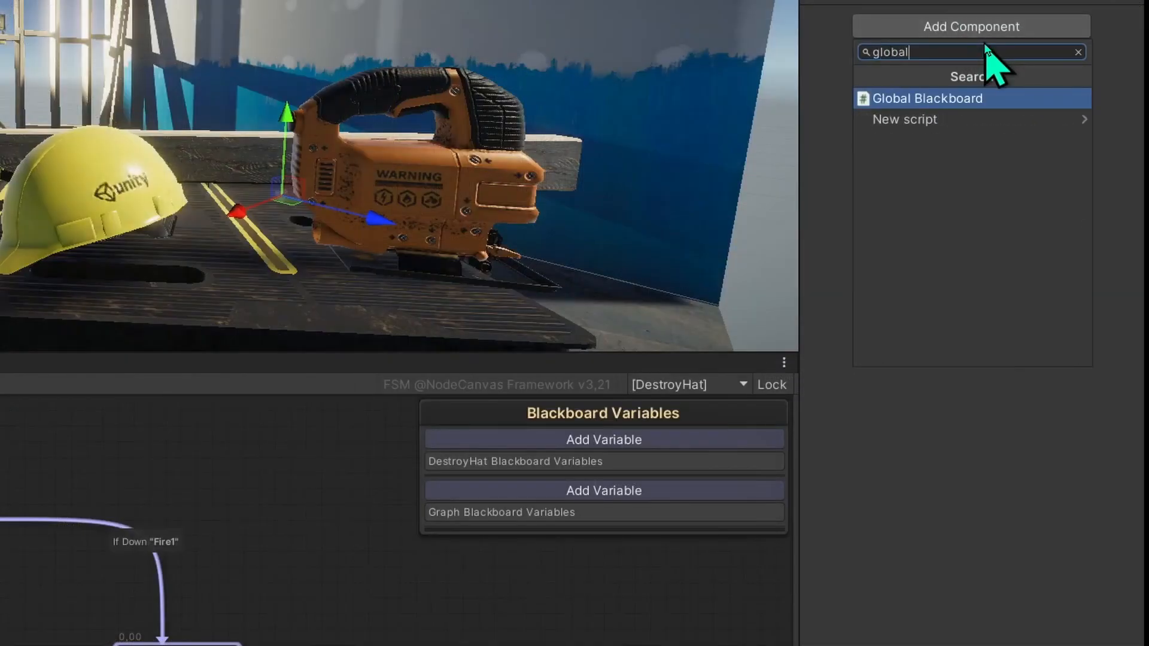
pyautogui.click(990, 101)
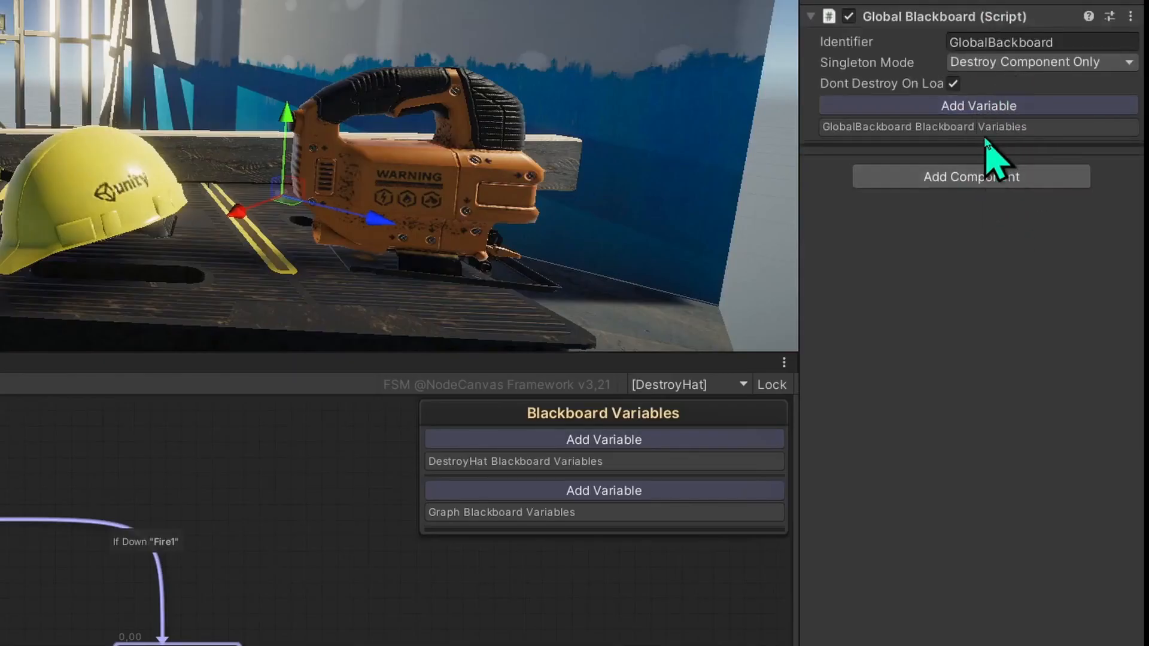
# Step: Add a new GameObject variable named stupidHat to the global blackboard
pyautogui.click(976, 106)
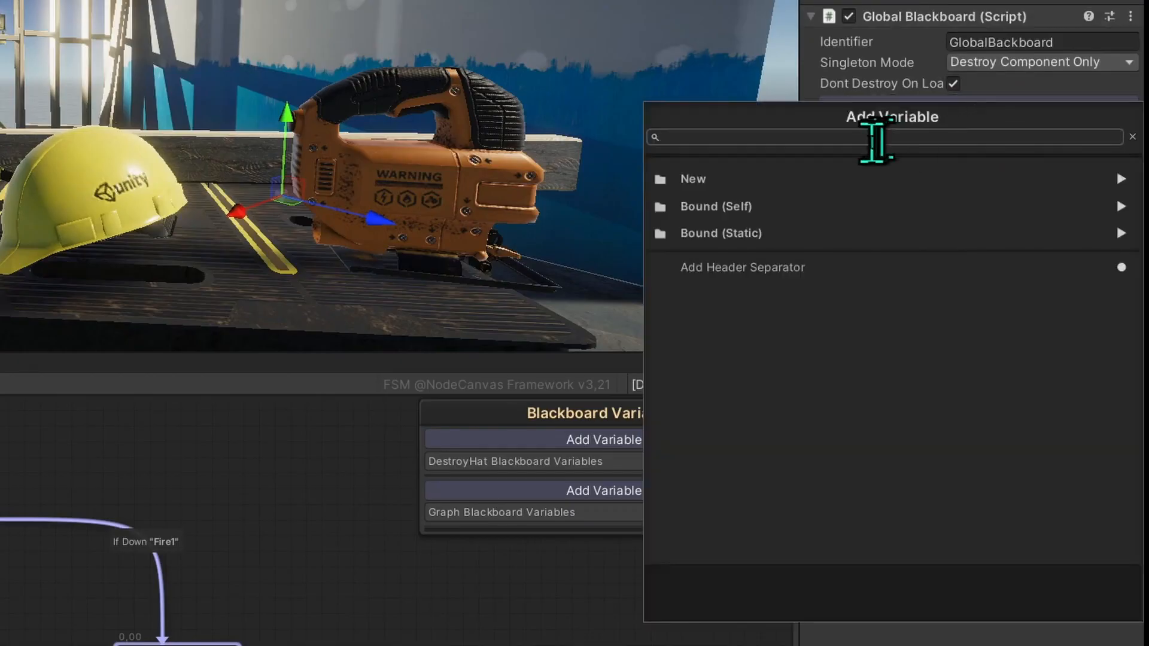
pyautogui.write('game')
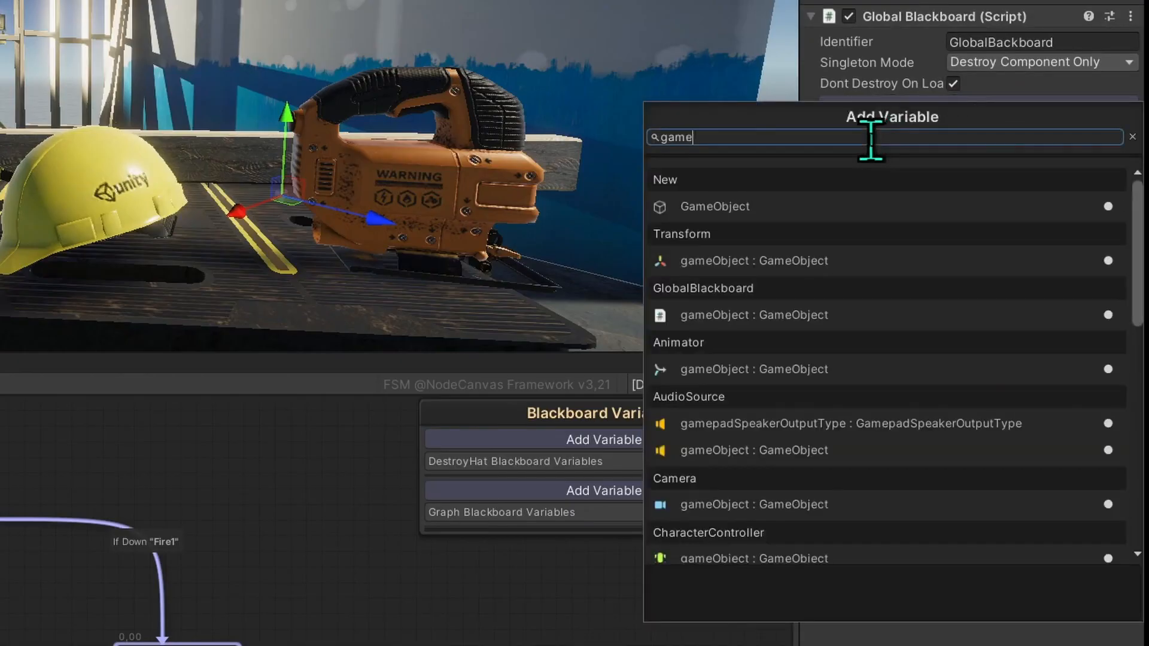
pyautogui.click(812, 206)
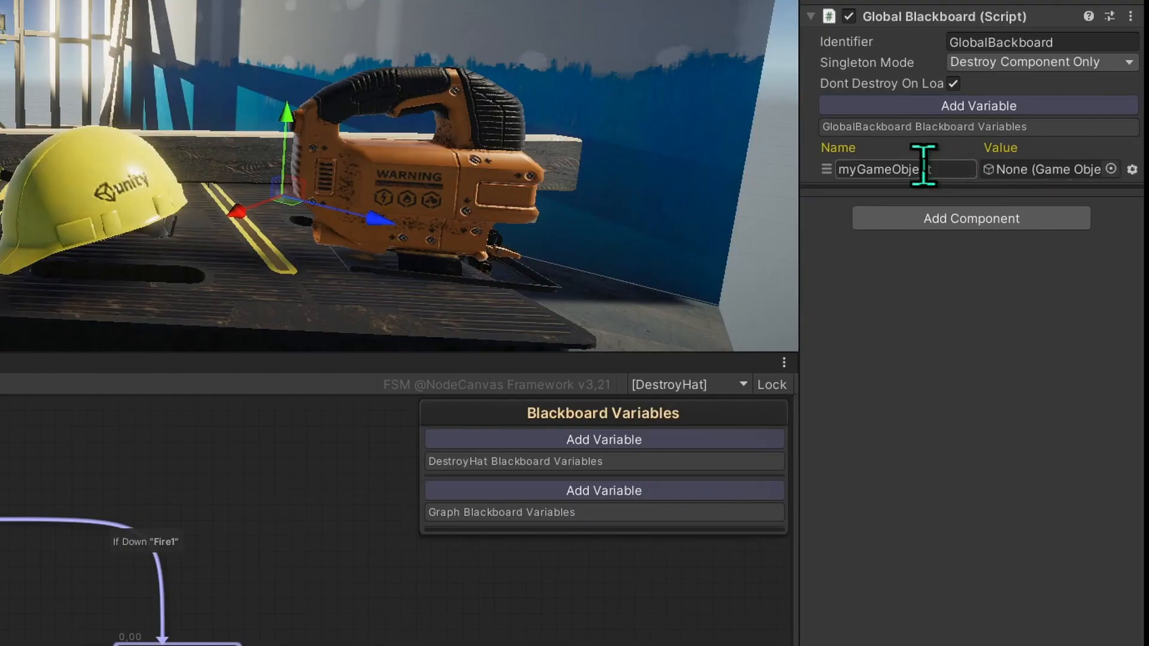
pyautogui.click(951, 169)
pyautogui.write('stupidHat')
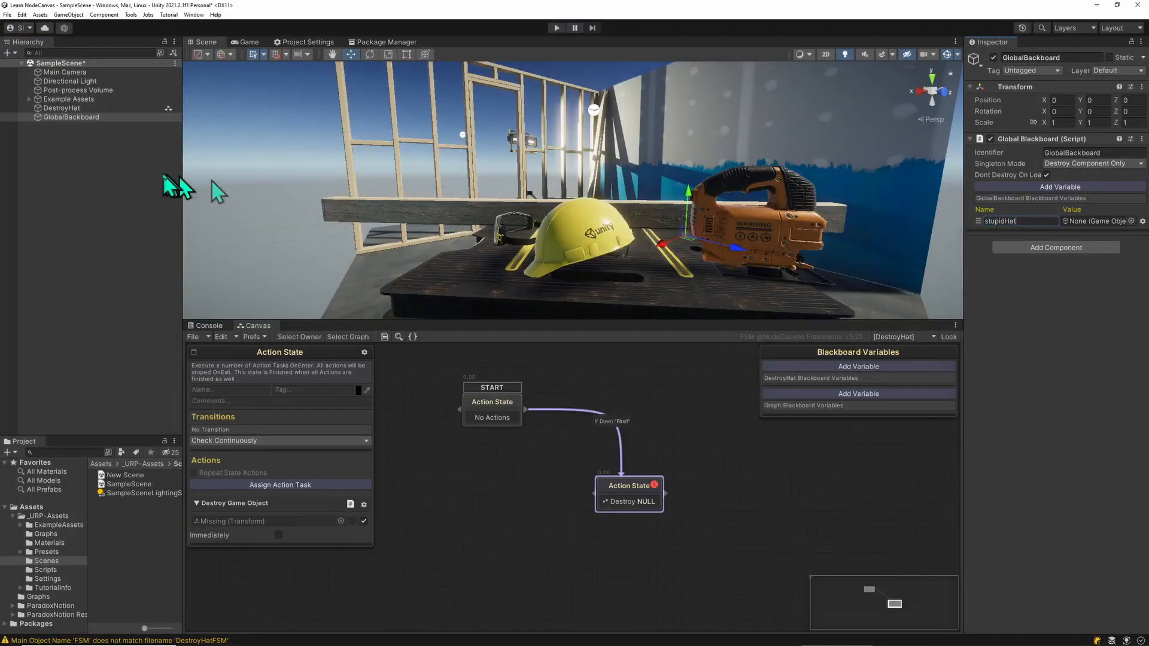
# Step: Assign the workbench's Safety Hat object as the value of the stupidHat variable
pyautogui.click(28, 99)
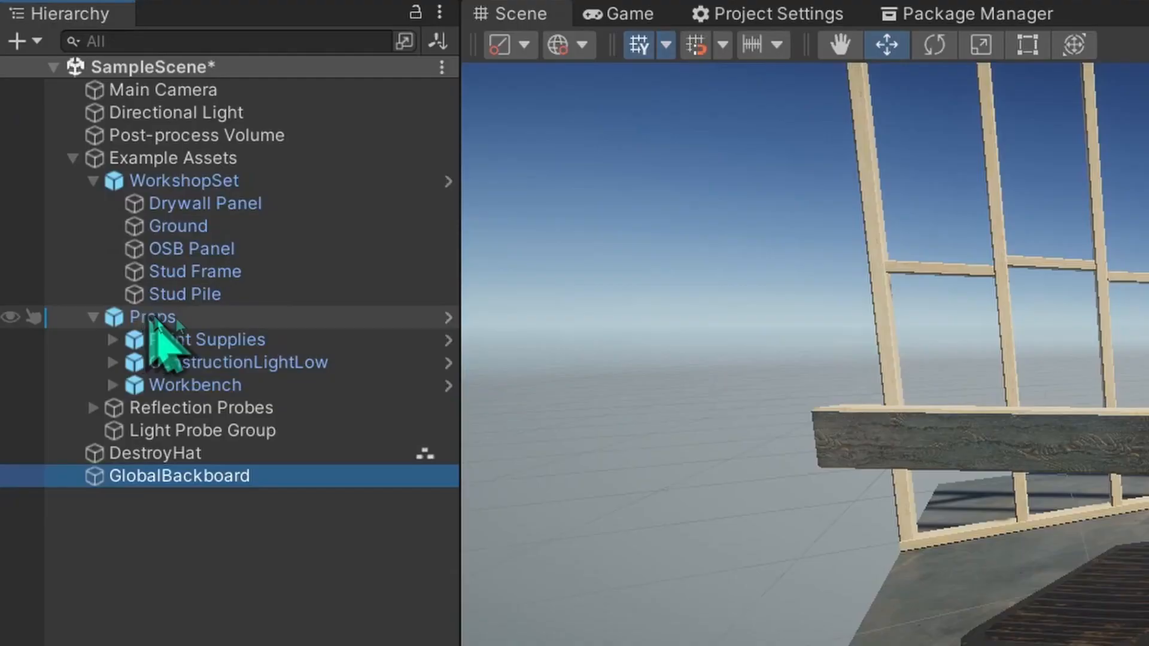
pyautogui.click(113, 386)
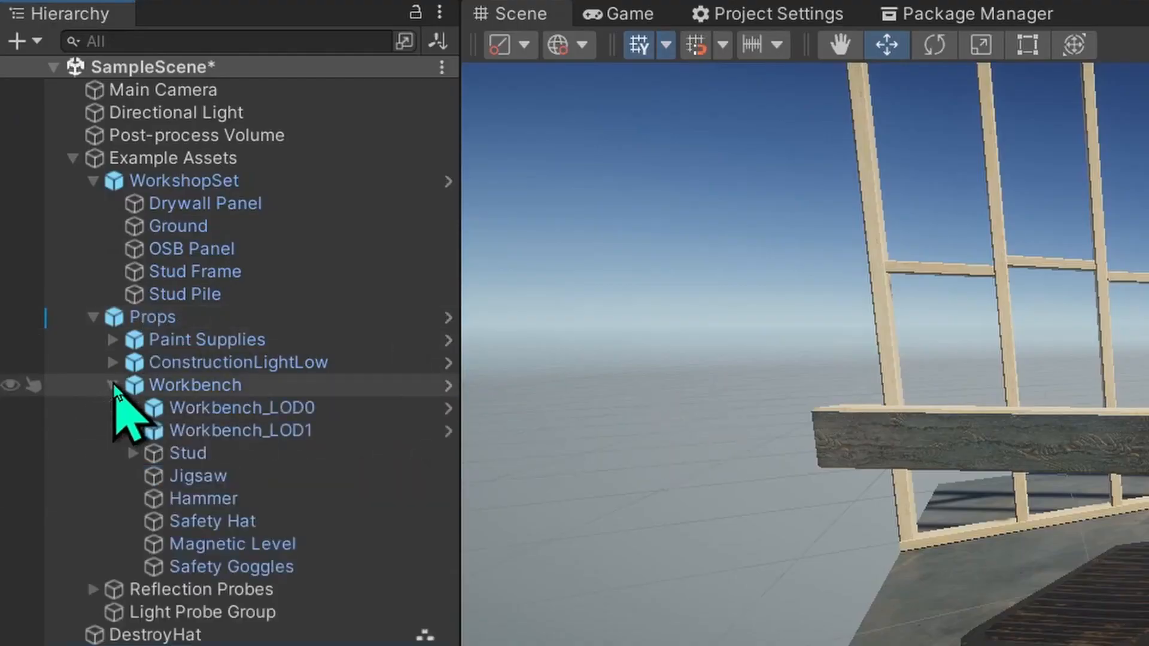
pyautogui.moveTo(217, 523); pyautogui.dragTo(1110, 225)
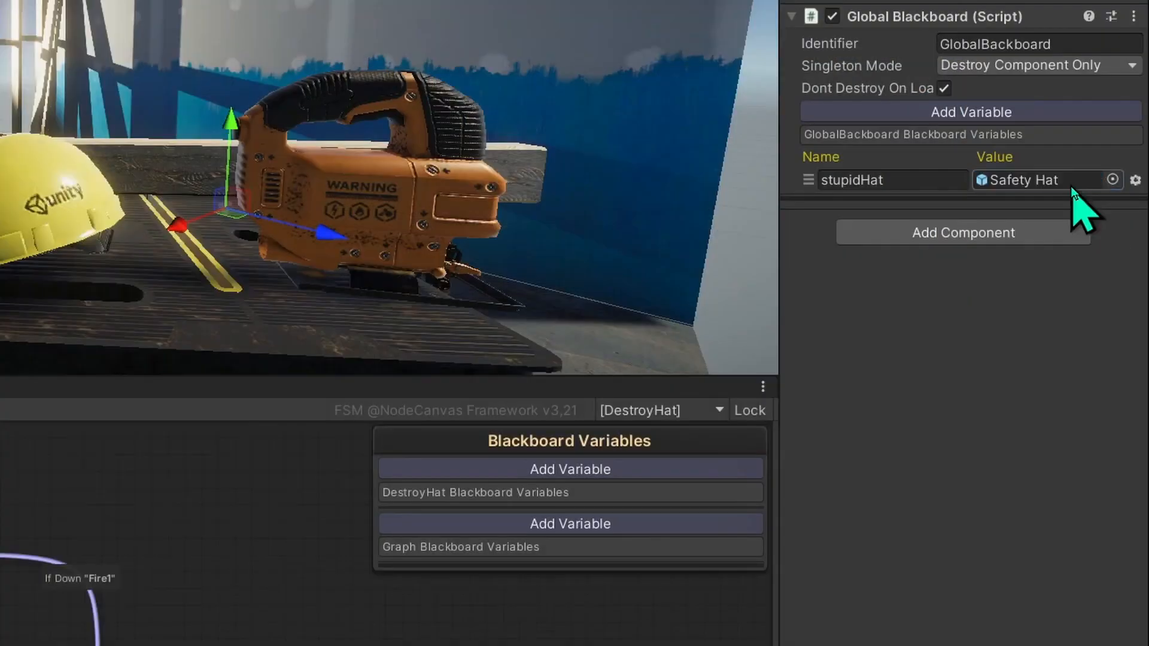
pyautogui.click(908, 179)
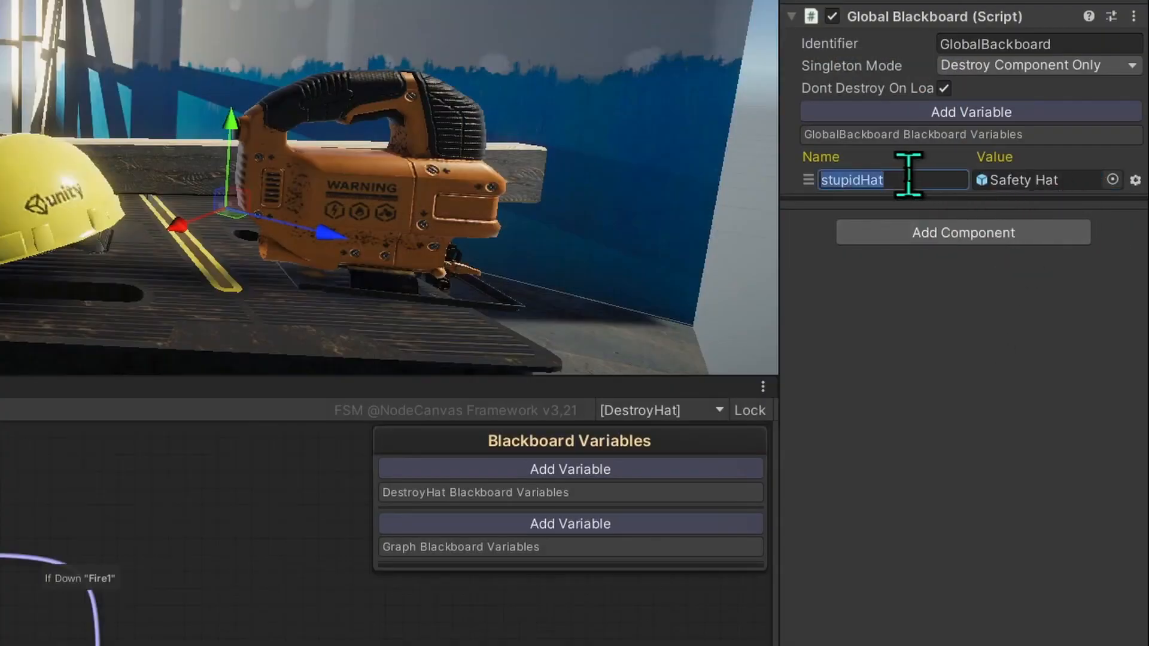
pyautogui.click(1041, 178)
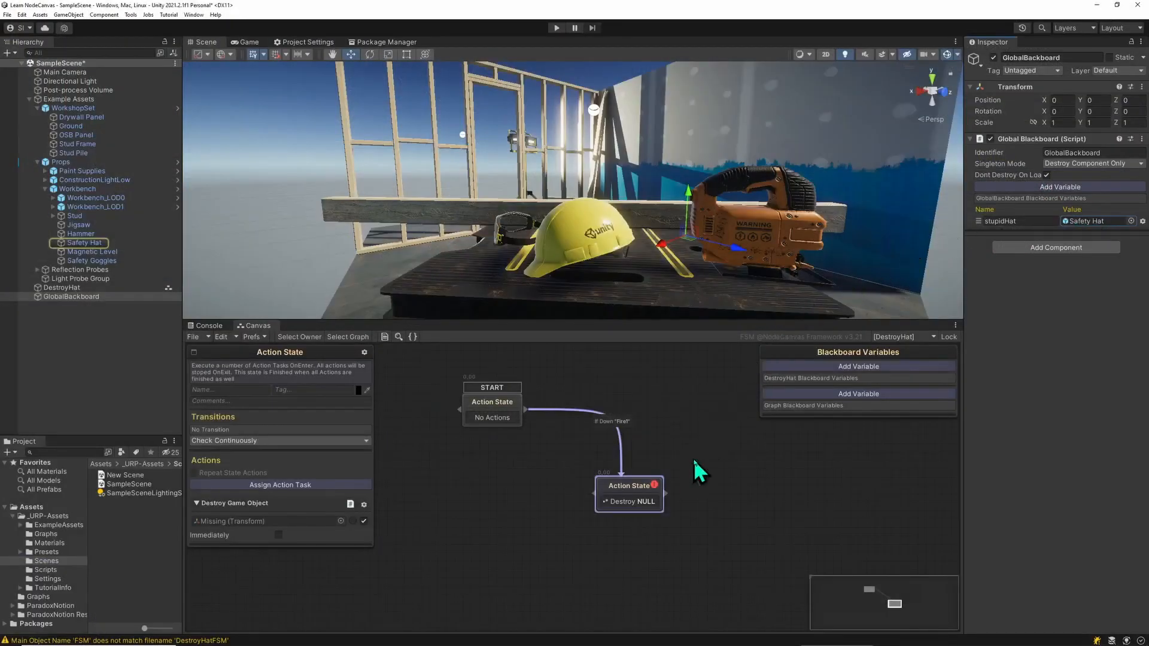
# Step: Set the Destroy Game Object action's target to the blackboard variable GlobalBackboard/stupidHat and save the scene
pyautogui.click(694, 458)
pyautogui.click(636, 502)
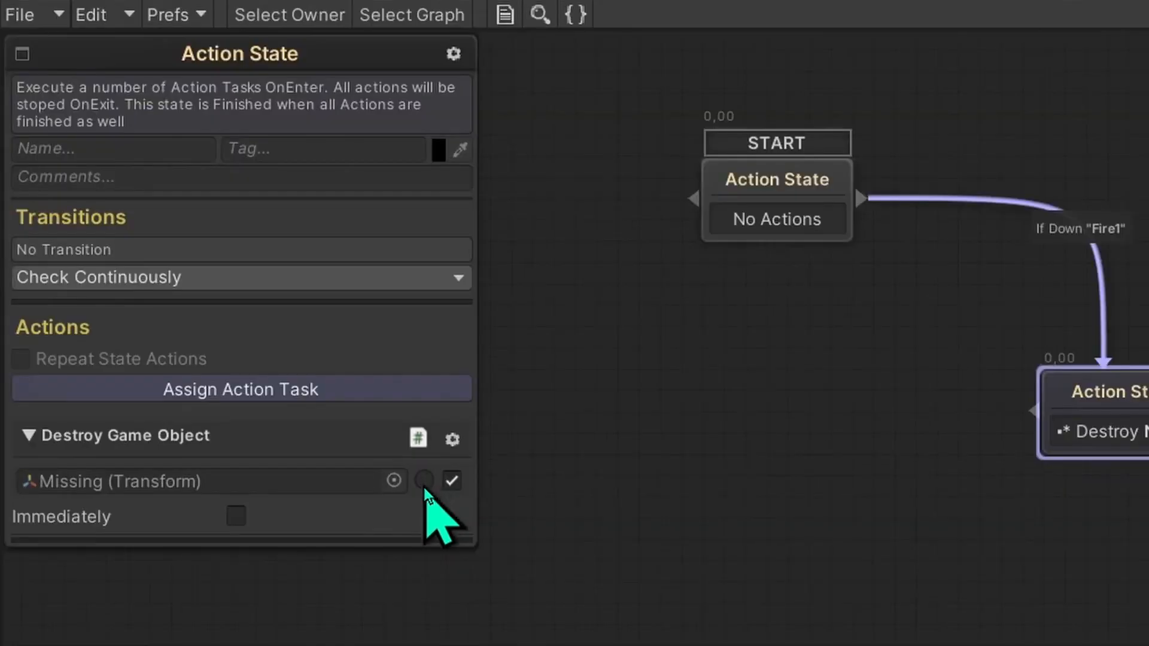
pyautogui.click(423, 480)
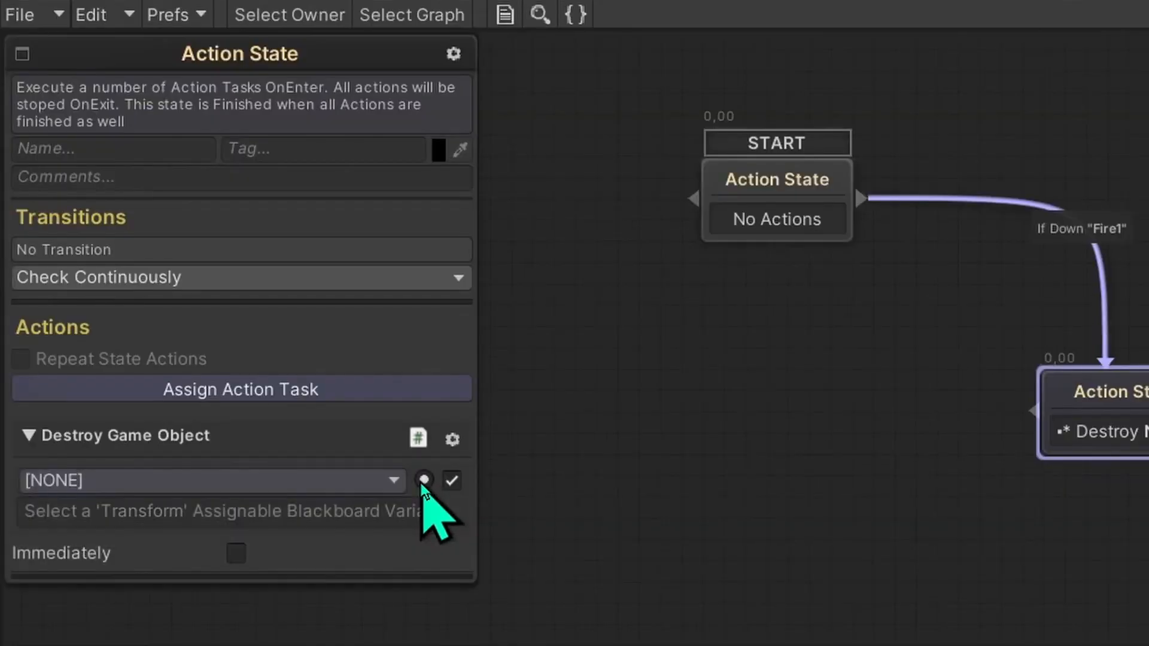
pyautogui.click(362, 482)
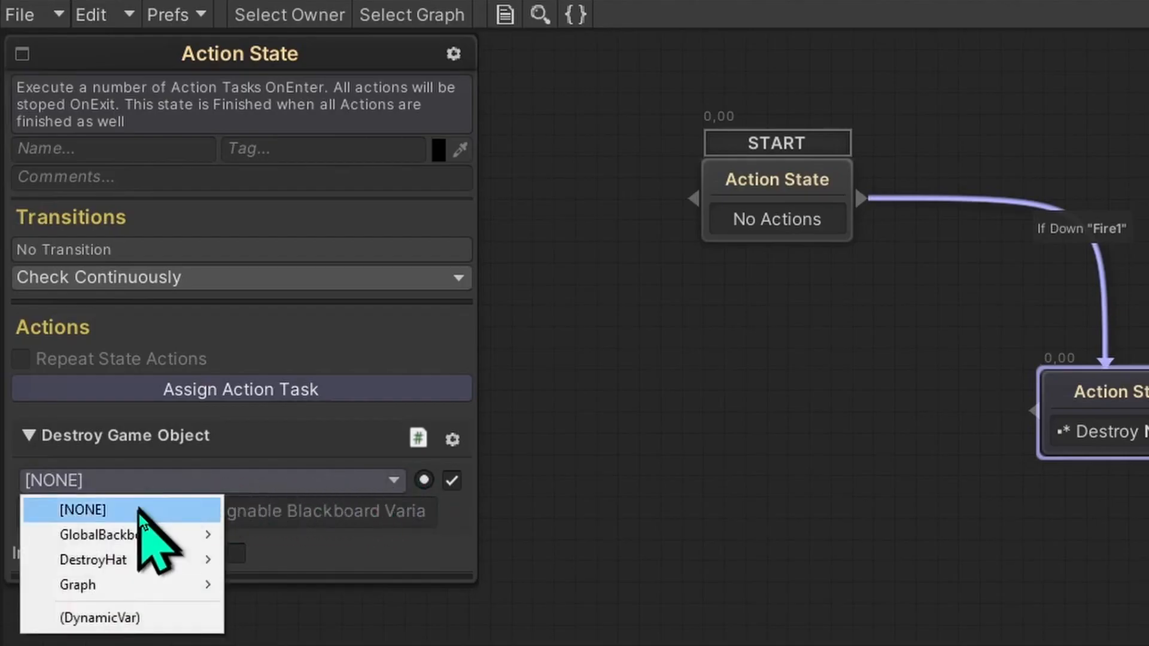
pyautogui.moveTo(187, 534)
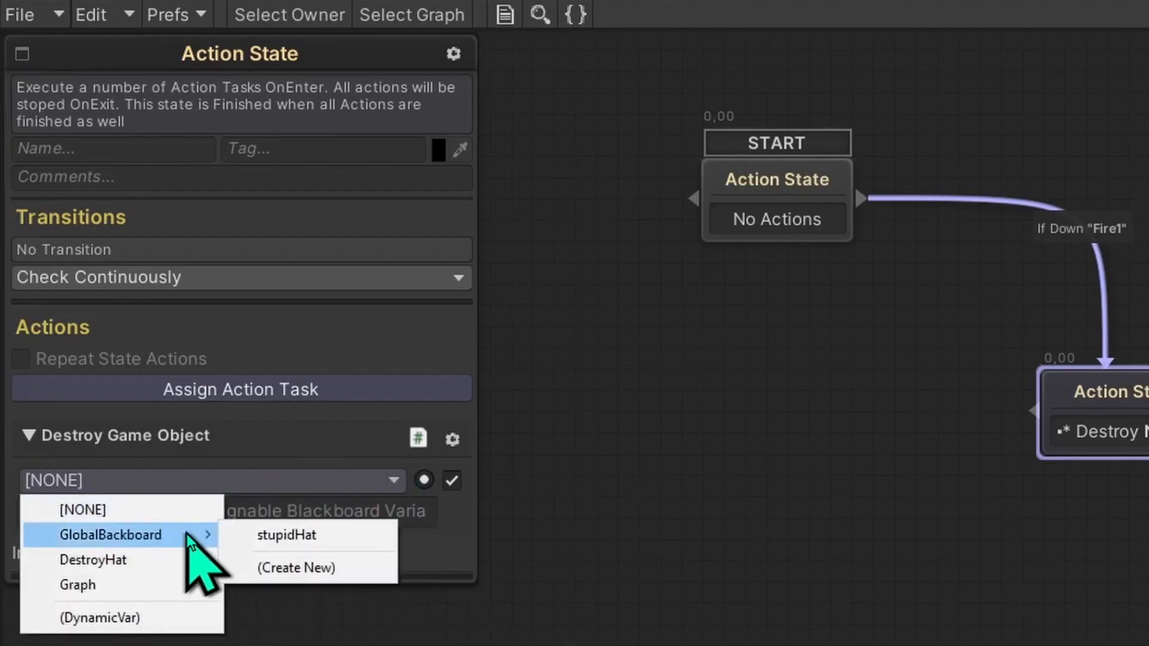
pyautogui.click(311, 538)
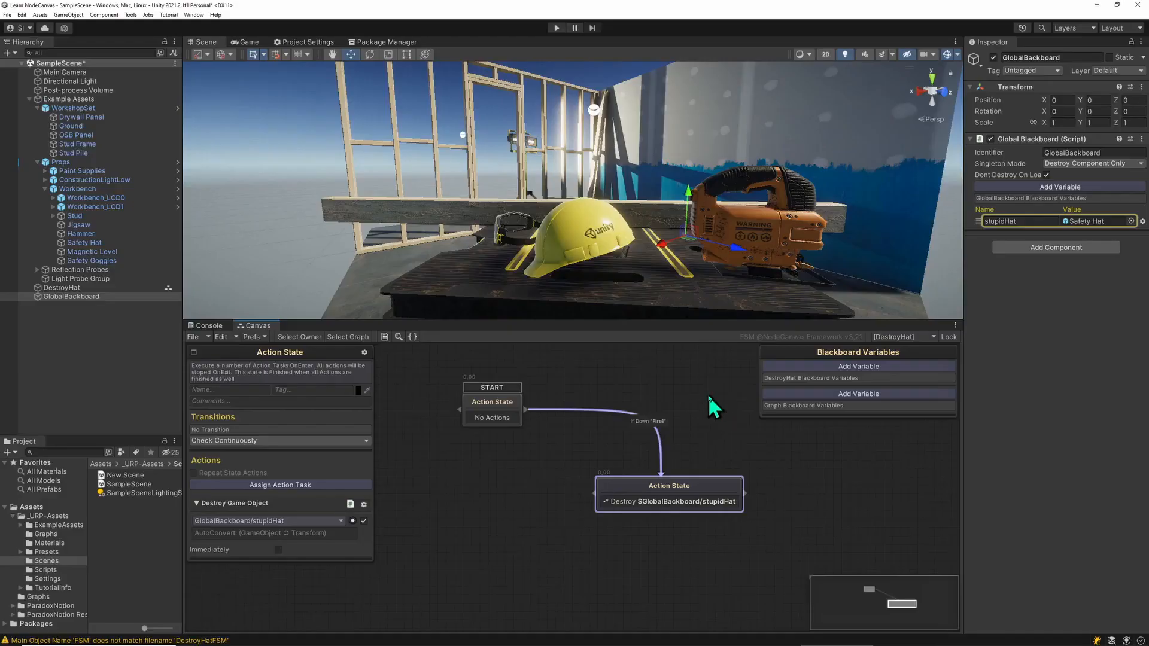
pyautogui.click(708, 394)
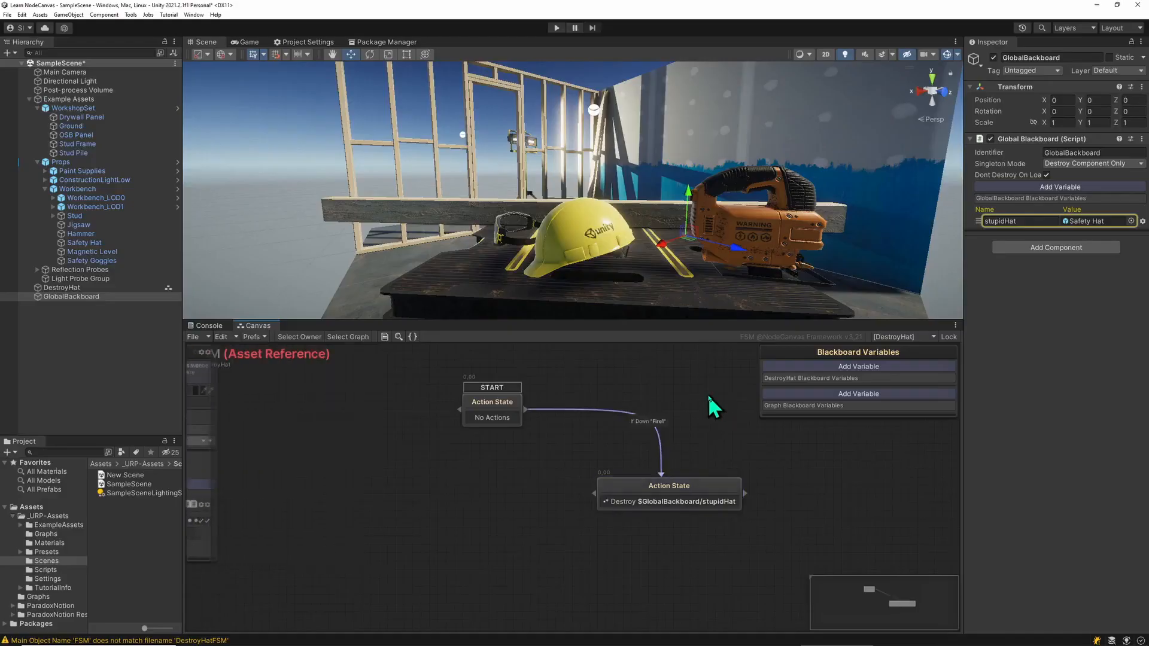
pyautogui.hotkey('ctrl', 's')
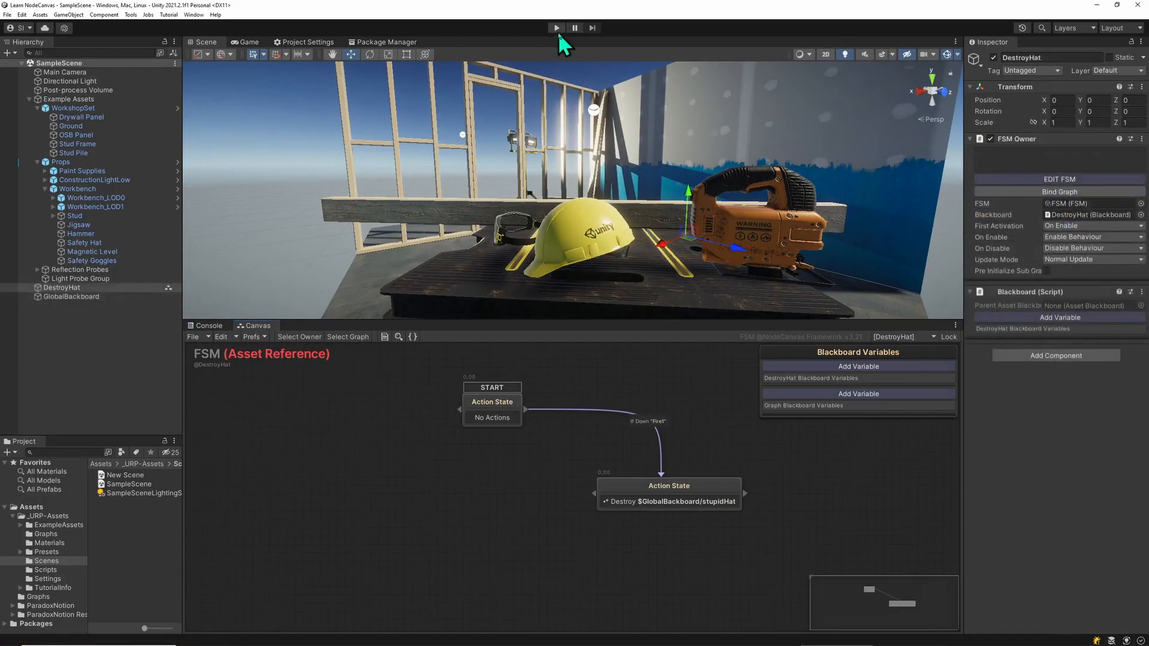
# Step: Run the scene, trigger Fire1 in the game view, and inspect the destroy state in the running graph
pyautogui.click(557, 27)
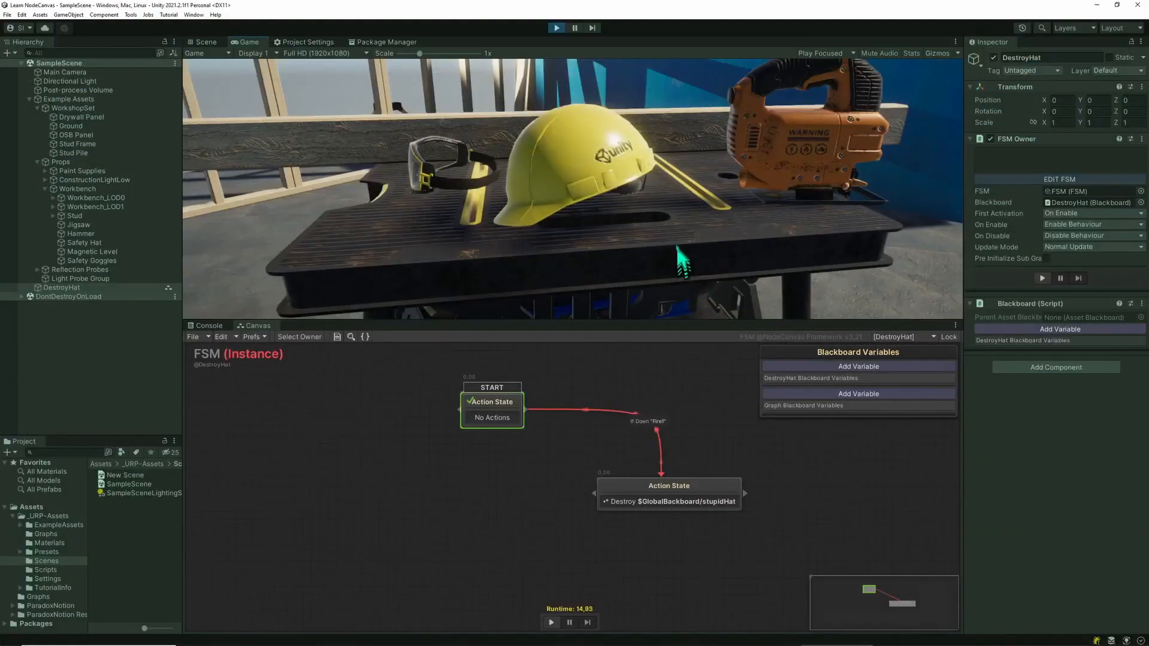
pyautogui.click(727, 191)
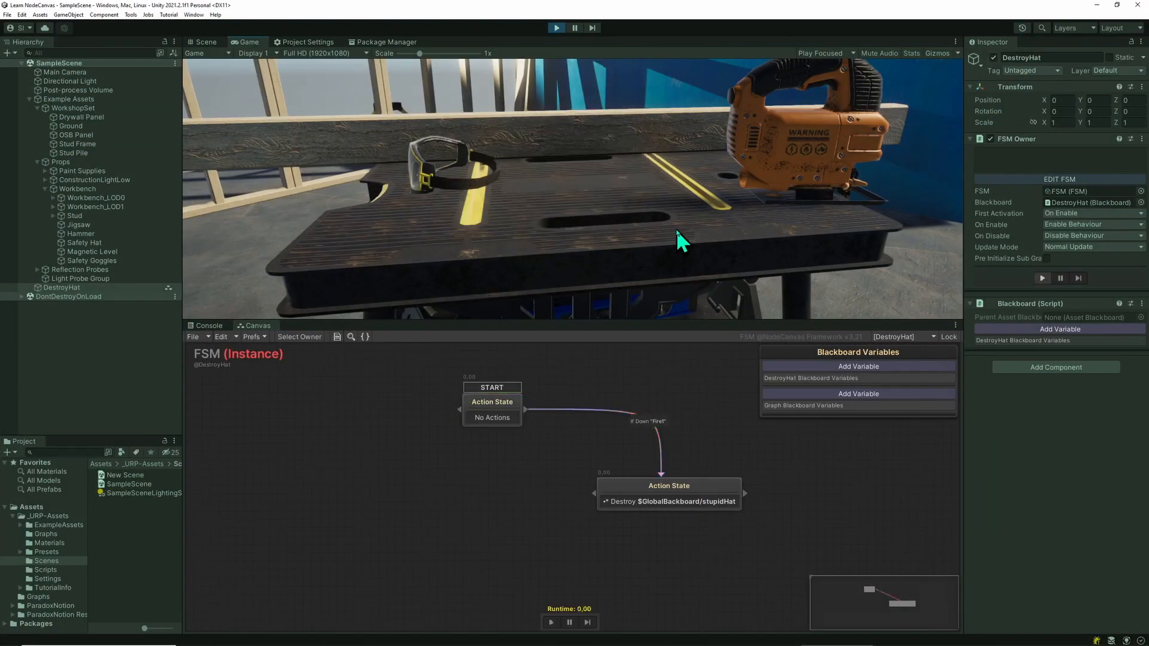
pyautogui.click(683, 509)
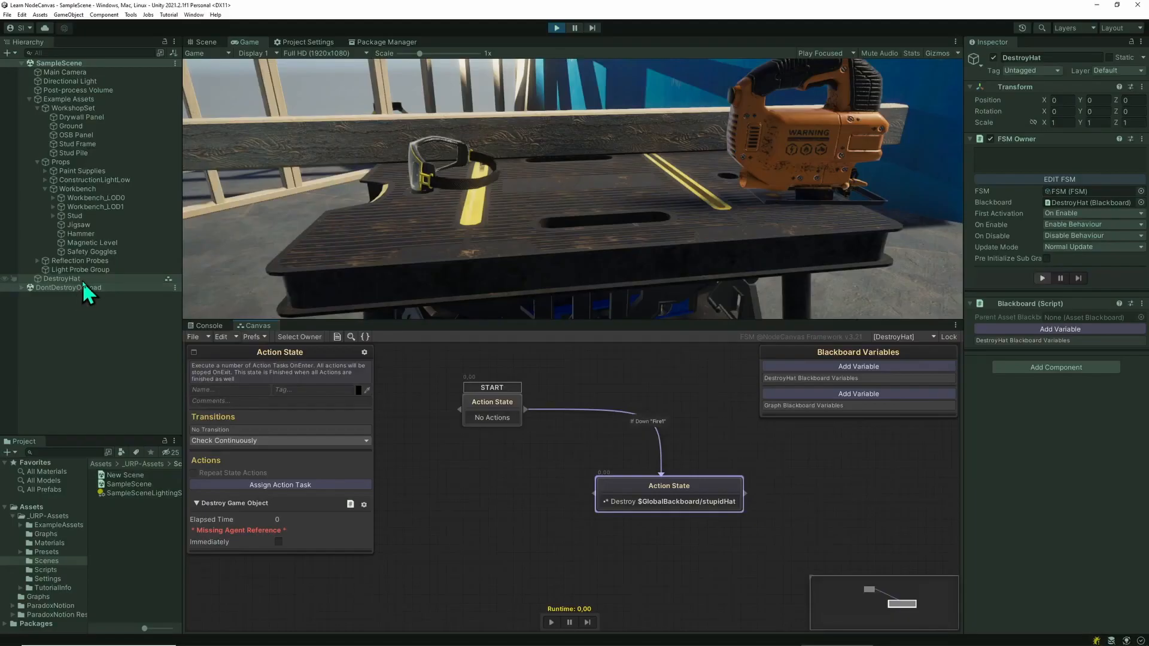
# Step: Expand DontDestroyOnLoad in the running scene's hierarchy and inspect the GlobalBackboard object
pyautogui.click(78, 288)
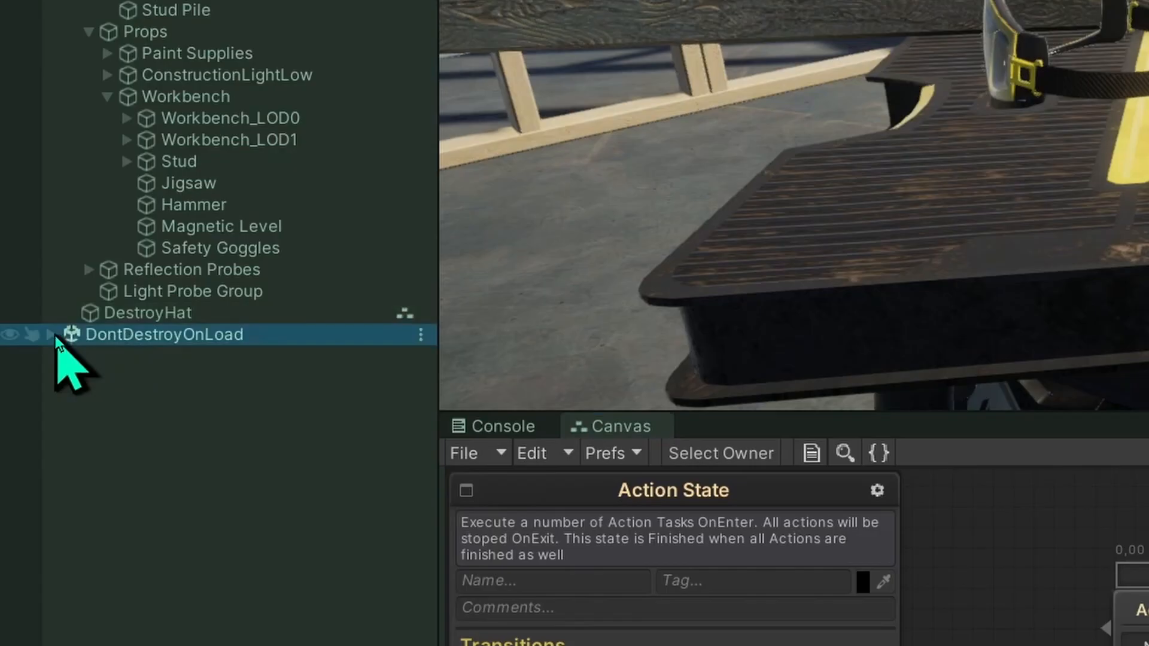
pyautogui.click(52, 336)
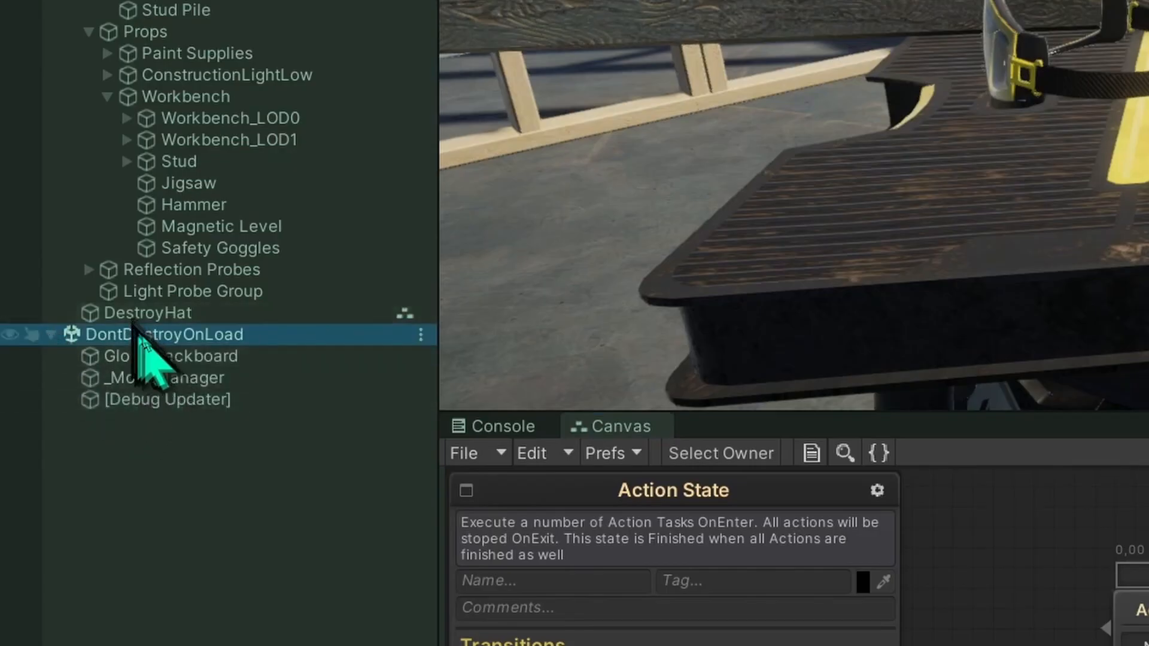
pyautogui.click(198, 356)
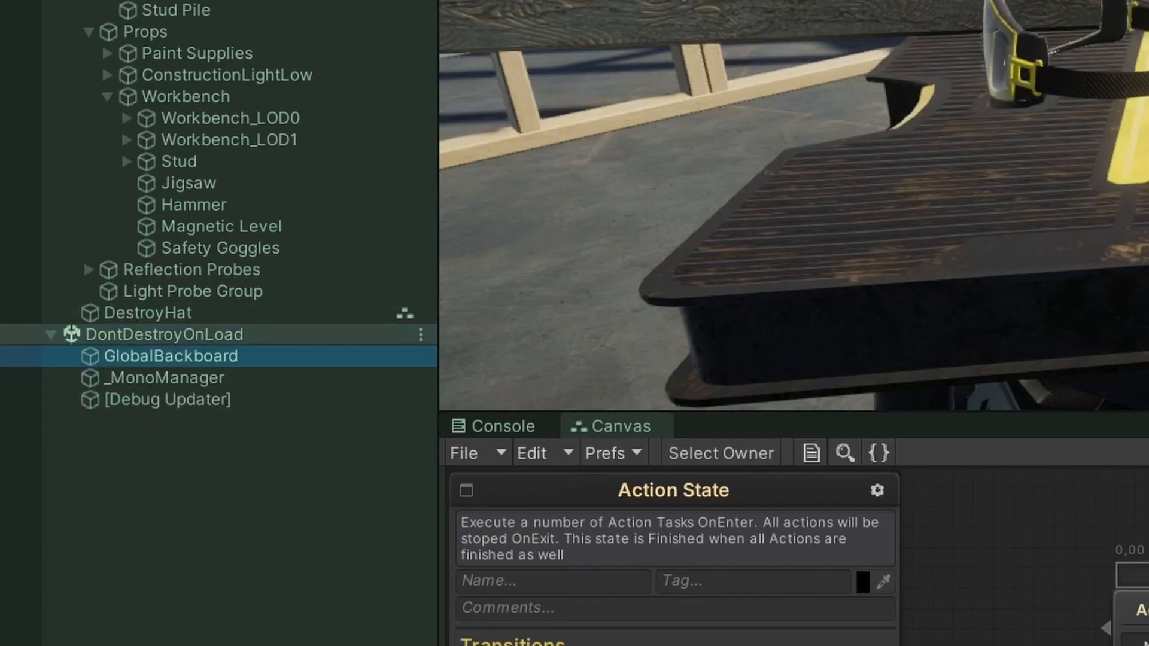